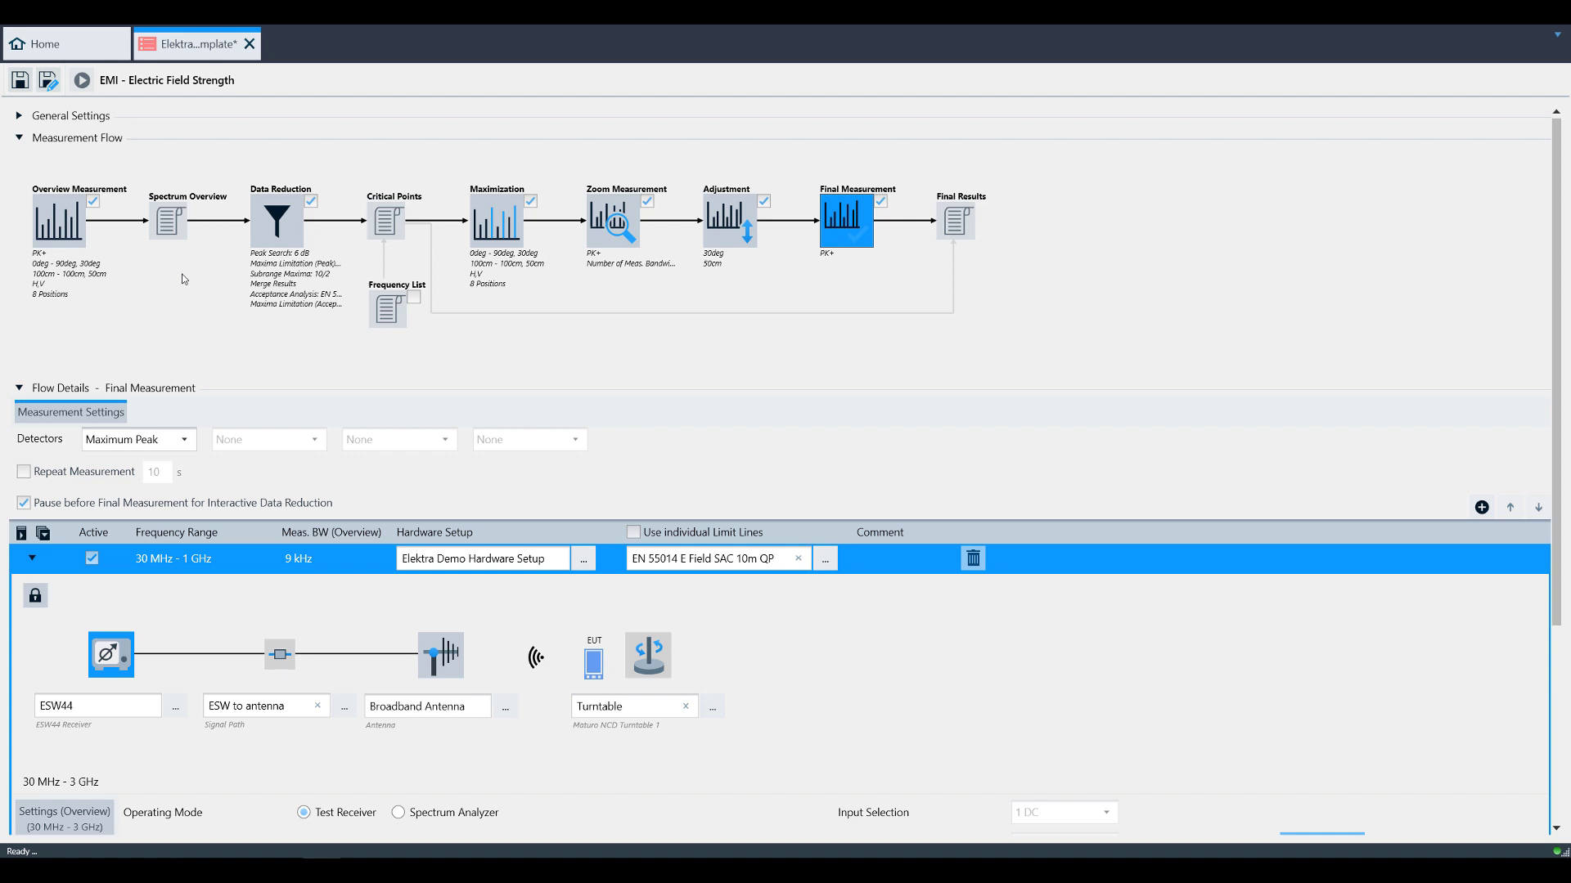
Review the settings of the overview measurement, maximization, data reduction, zoom, adjustment and final measurement stages in the measurement flow.
{"action": "left_click", "coordinate": [59, 234]}
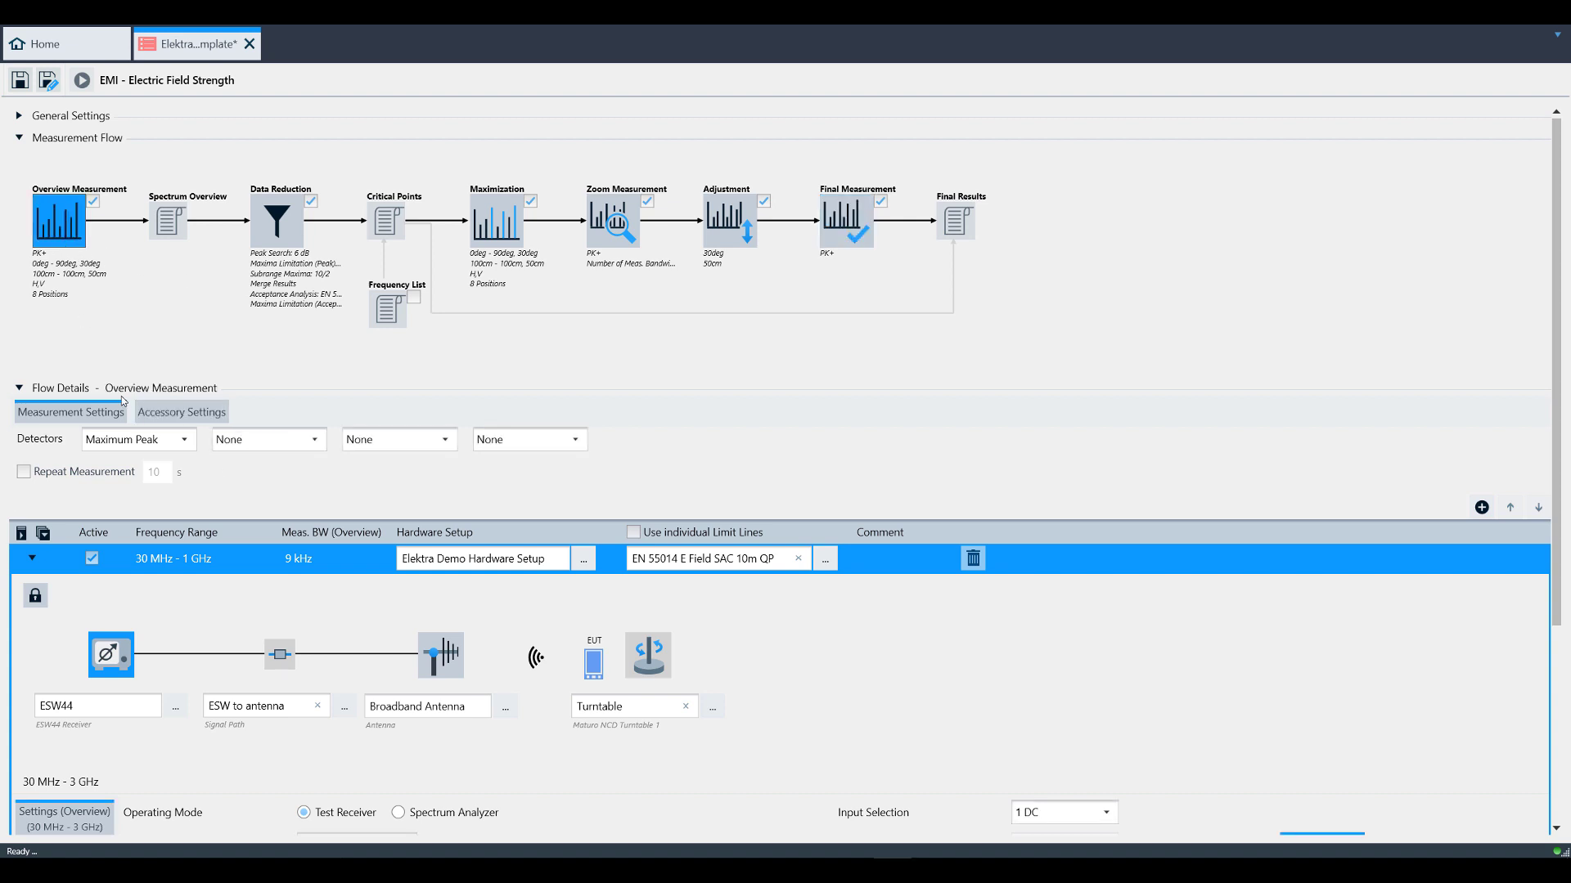
{"action": "left_click", "coordinate": [148, 415]}
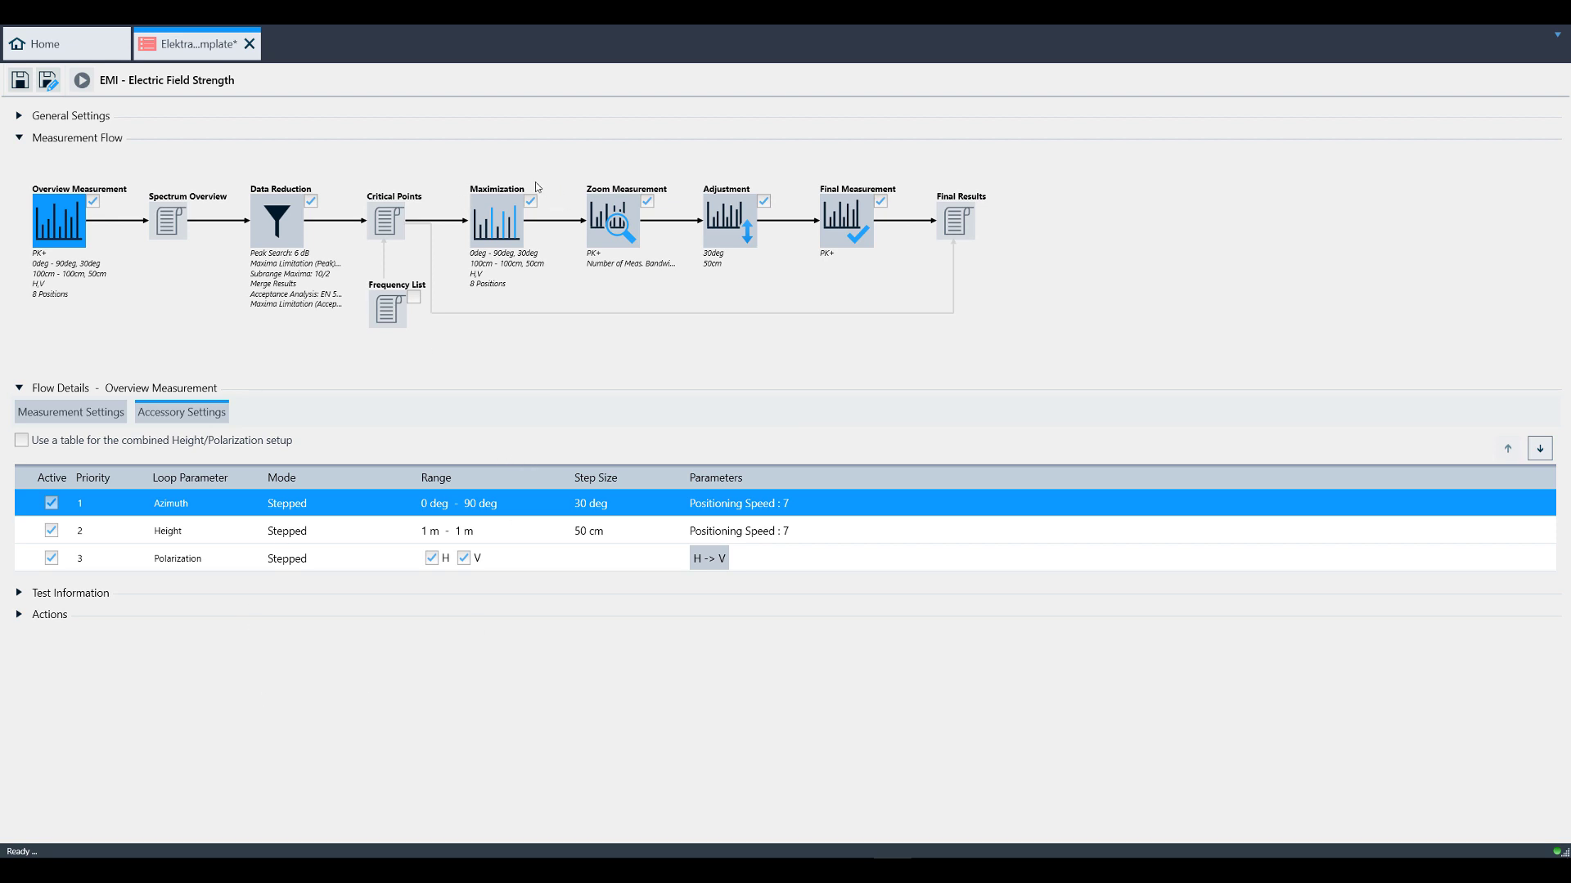
{"action": "left_click", "coordinate": [500, 227]}
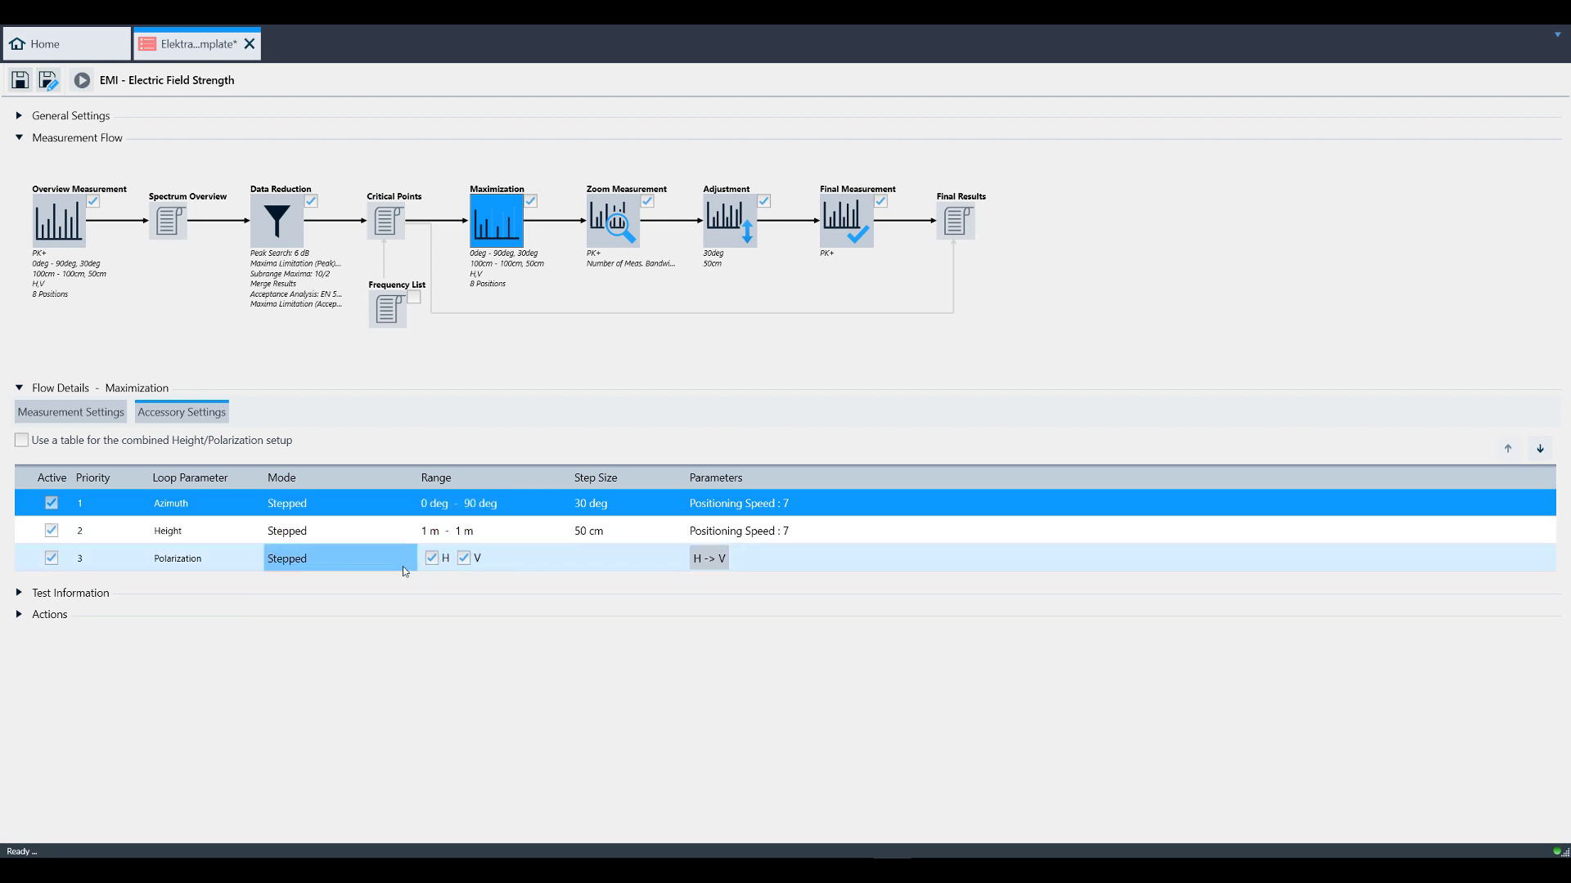
{"action": "left_click", "coordinate": [295, 220]}
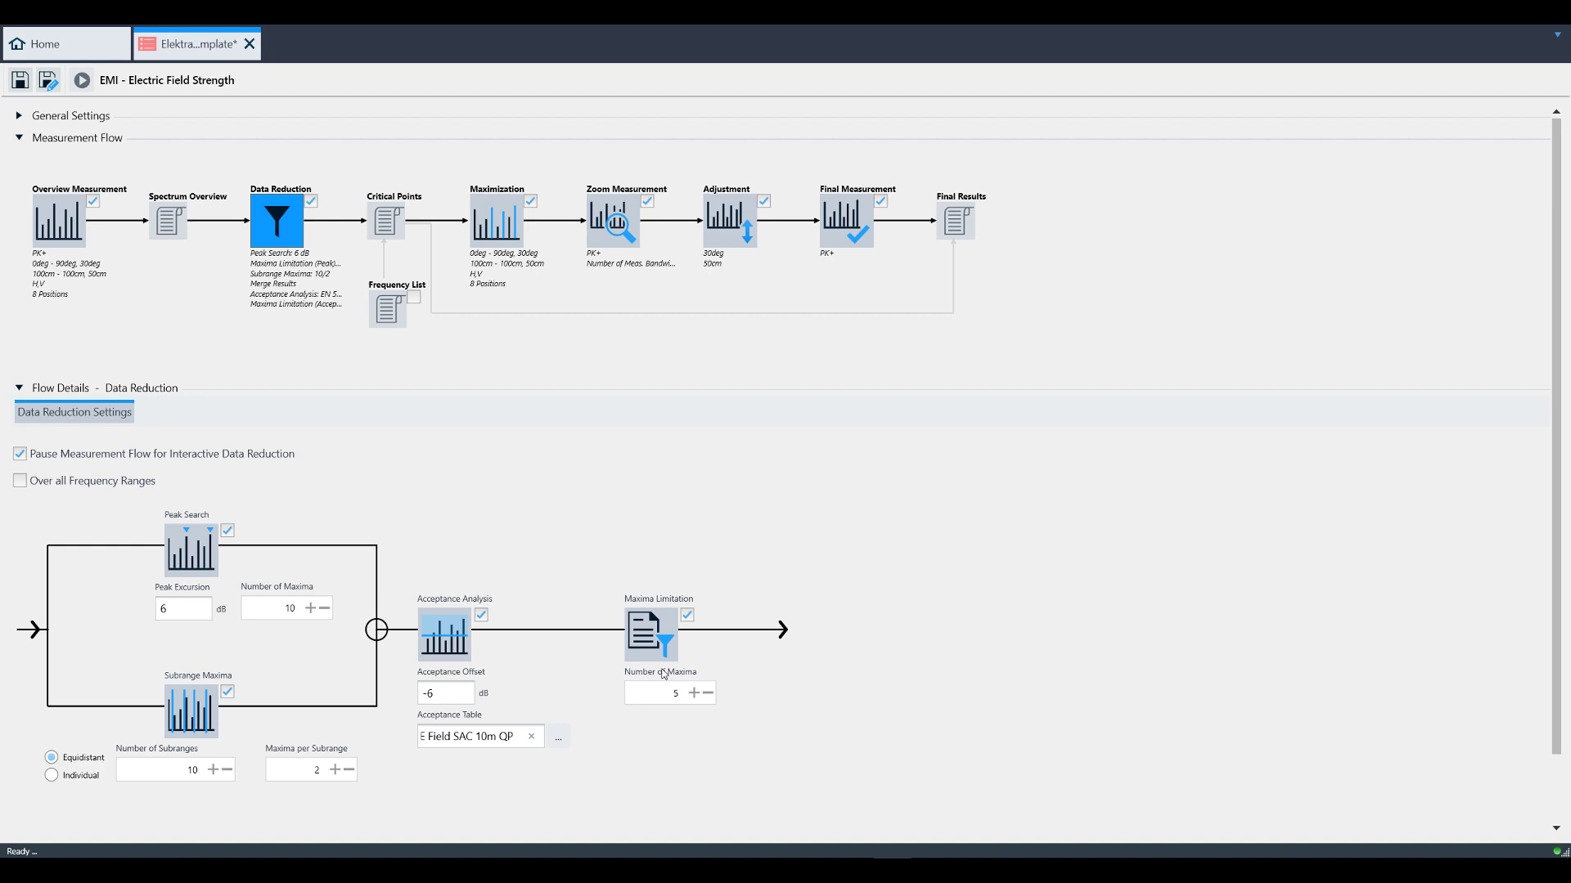
{"action": "left_click", "coordinate": [640, 215]}
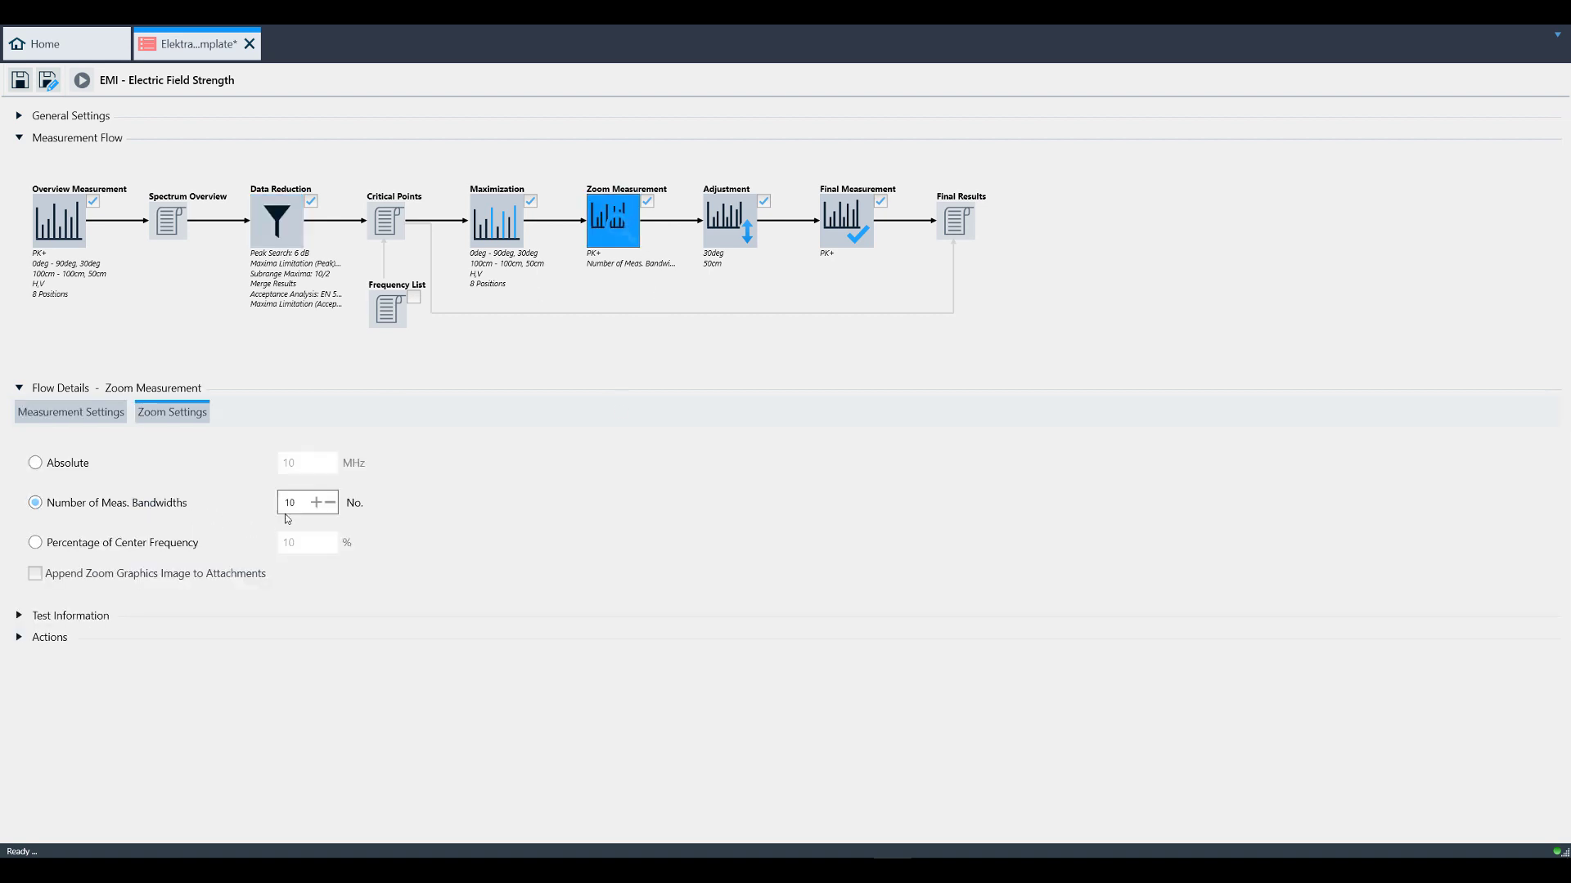
{"action": "left_click", "coordinate": [728, 229]}
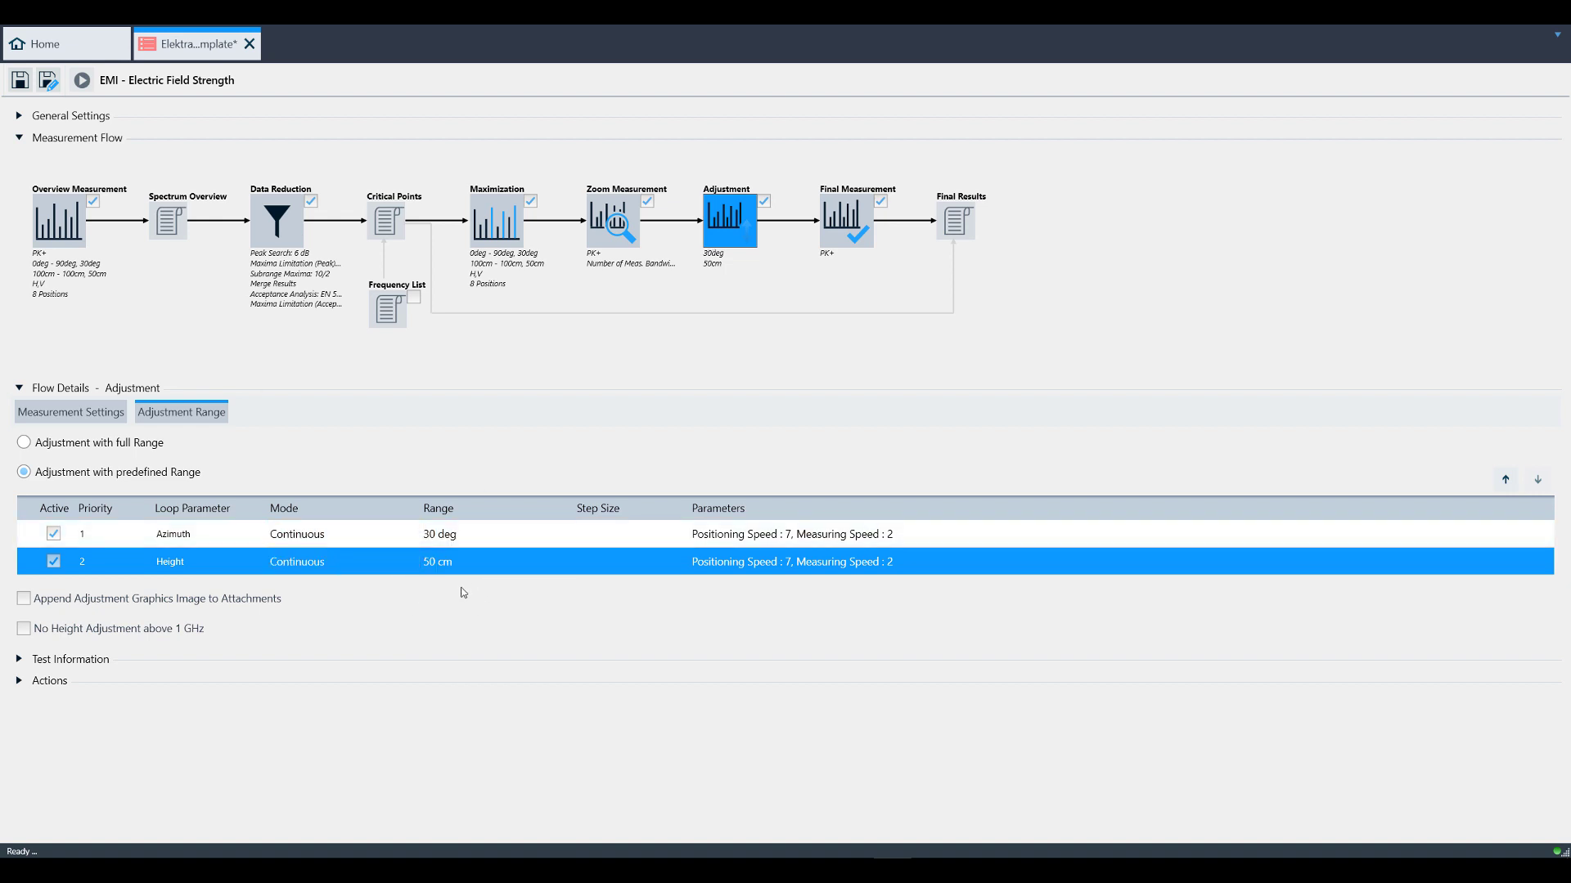
{"action": "left_click", "coordinate": [842, 234]}
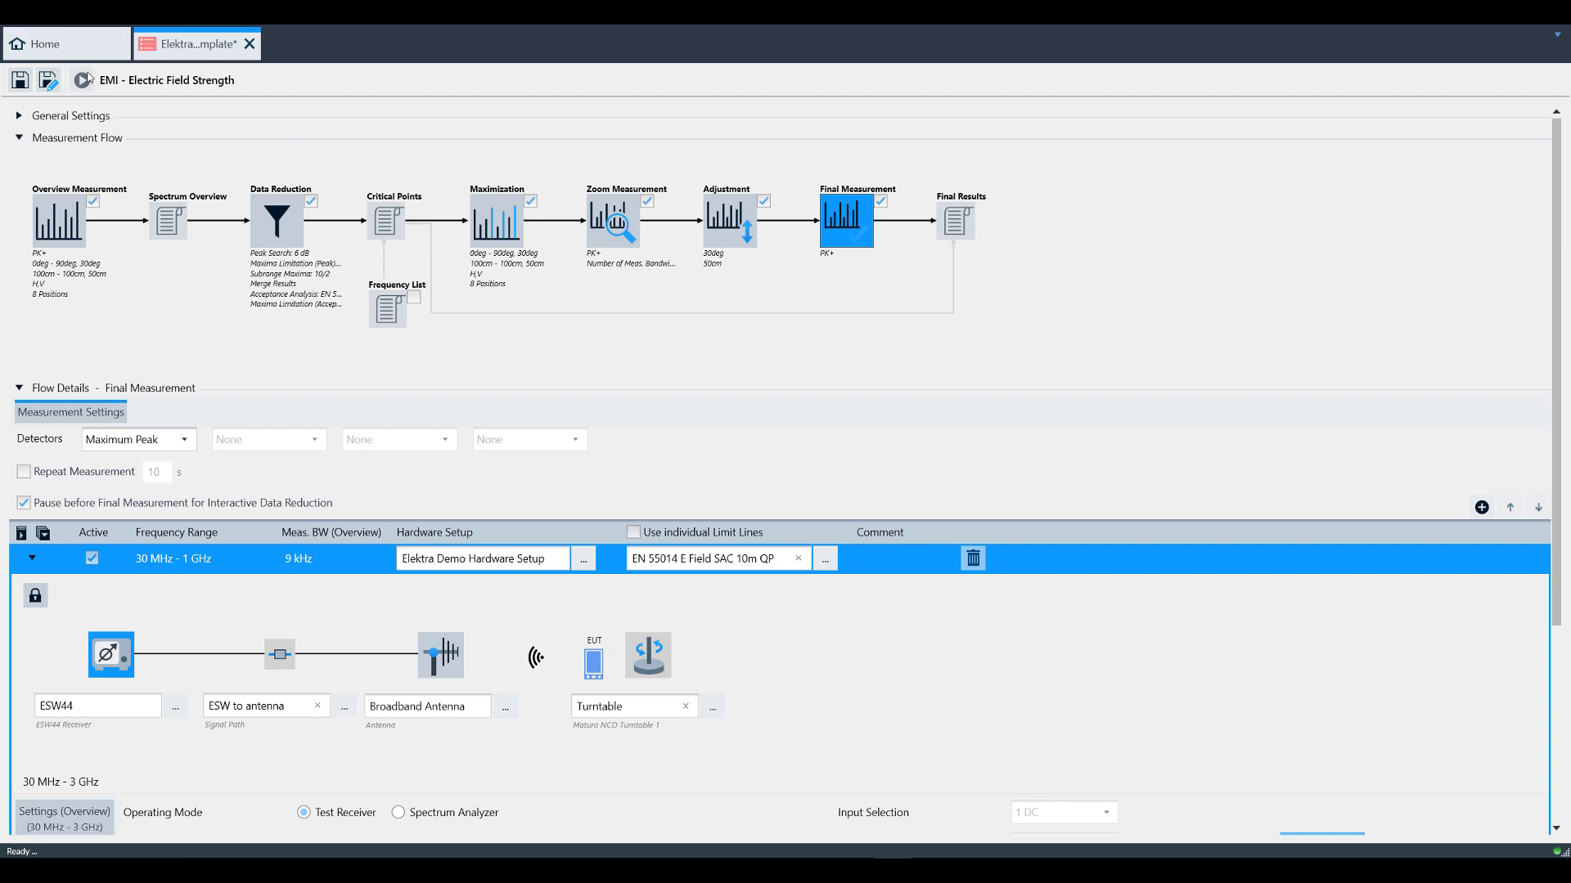
Save the test template and create a new test from it with a newly created EUT assigned.
{"action": "left_click", "coordinate": [21, 81]}
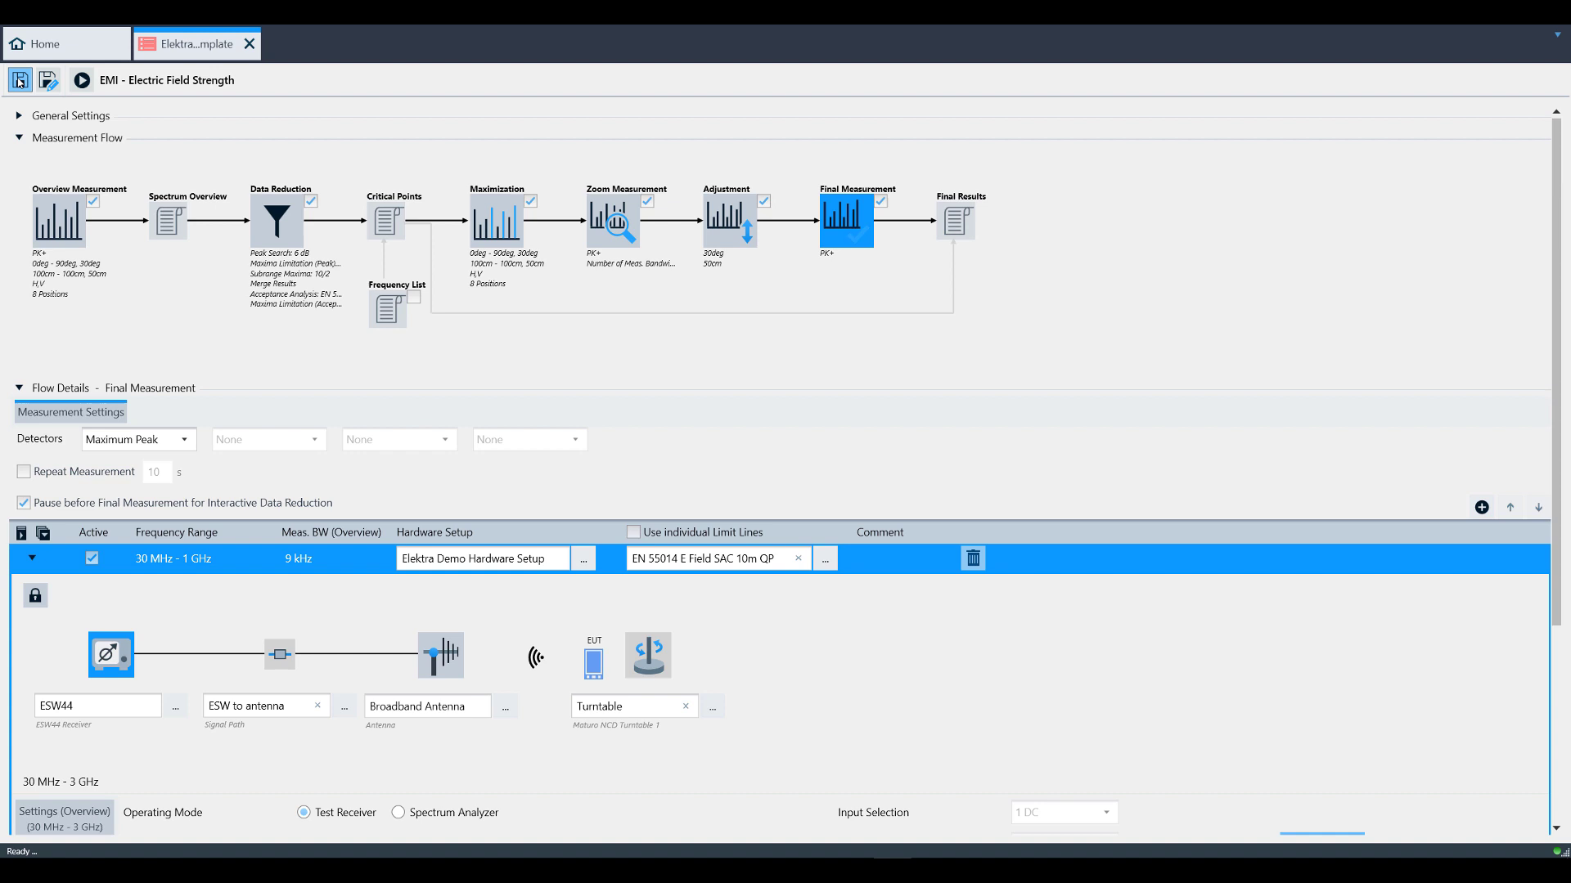
{"action": "left_click", "coordinate": [81, 80]}
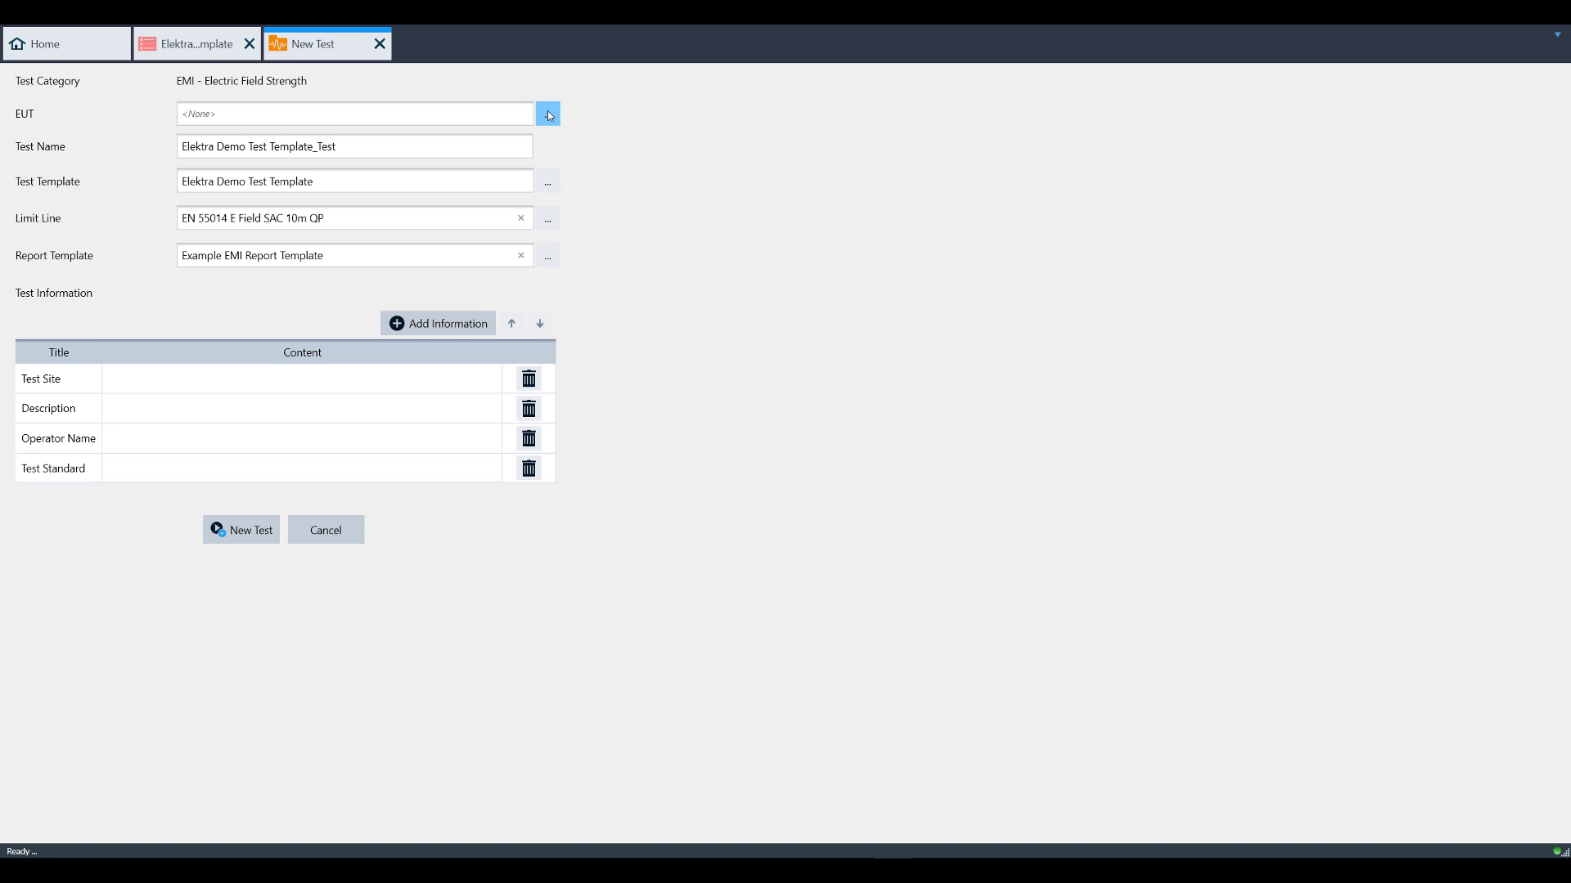
{"action": "left_click", "coordinate": [547, 115]}
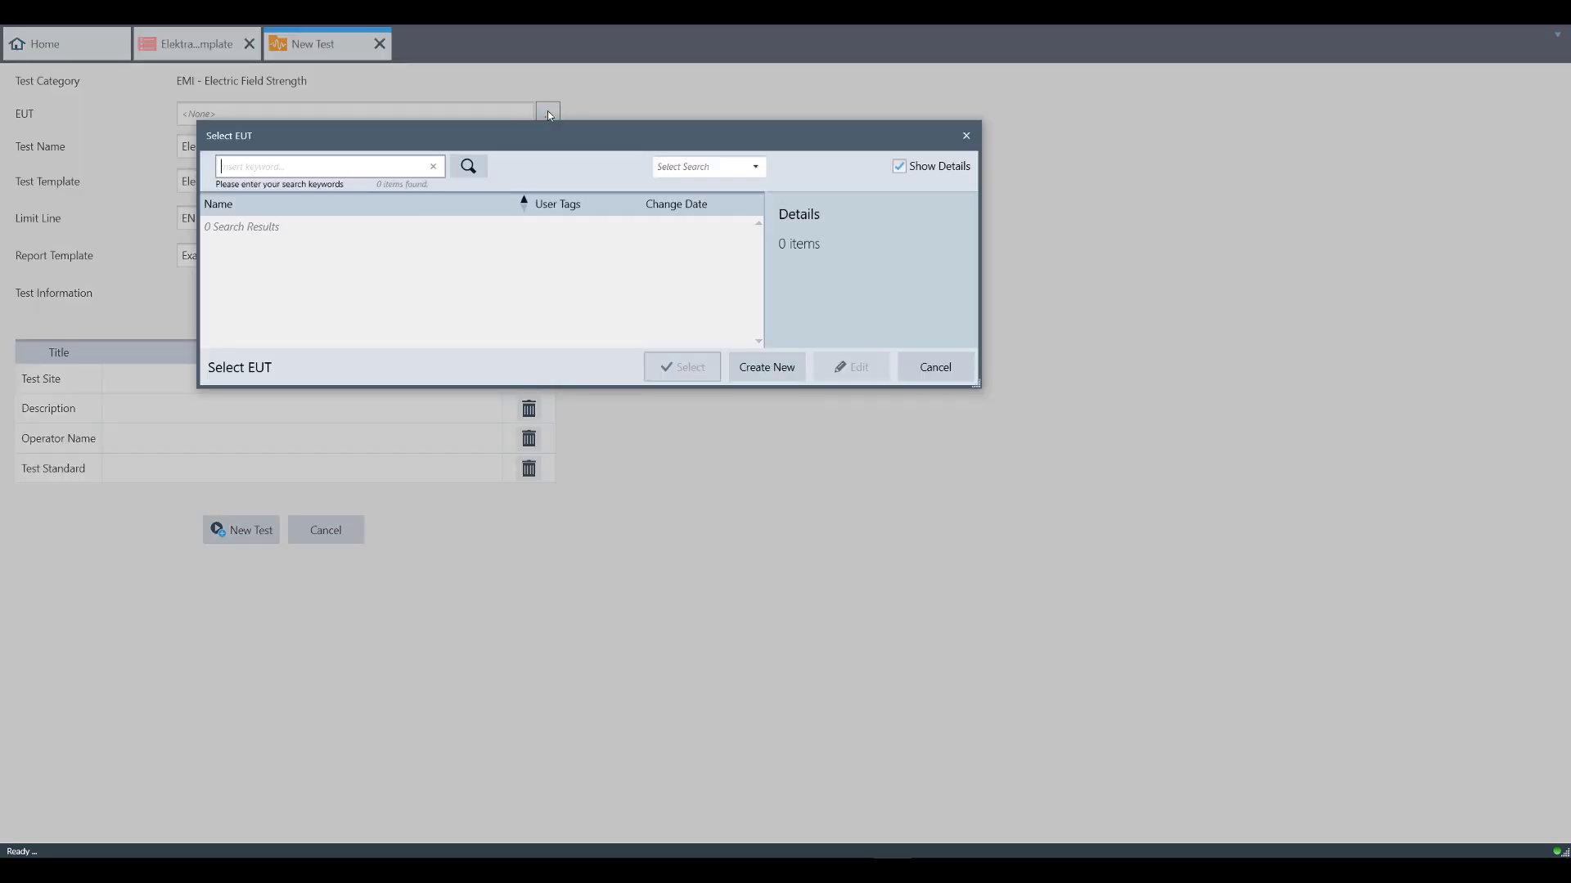
{"action": "left_click", "coordinate": [774, 371]}
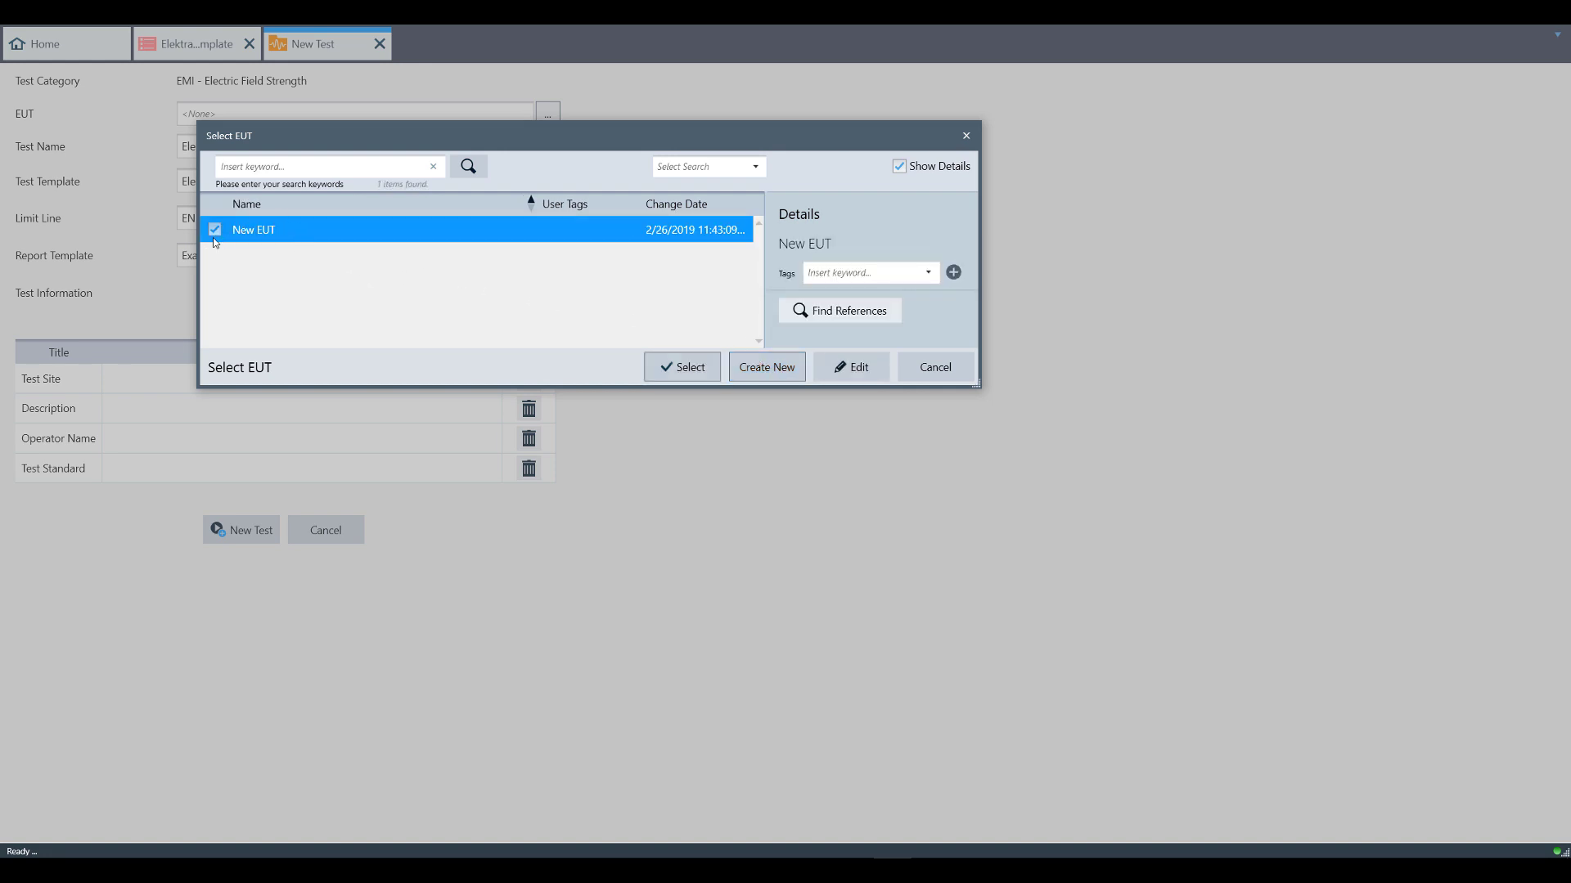
{"action": "left_click", "coordinate": [669, 373]}
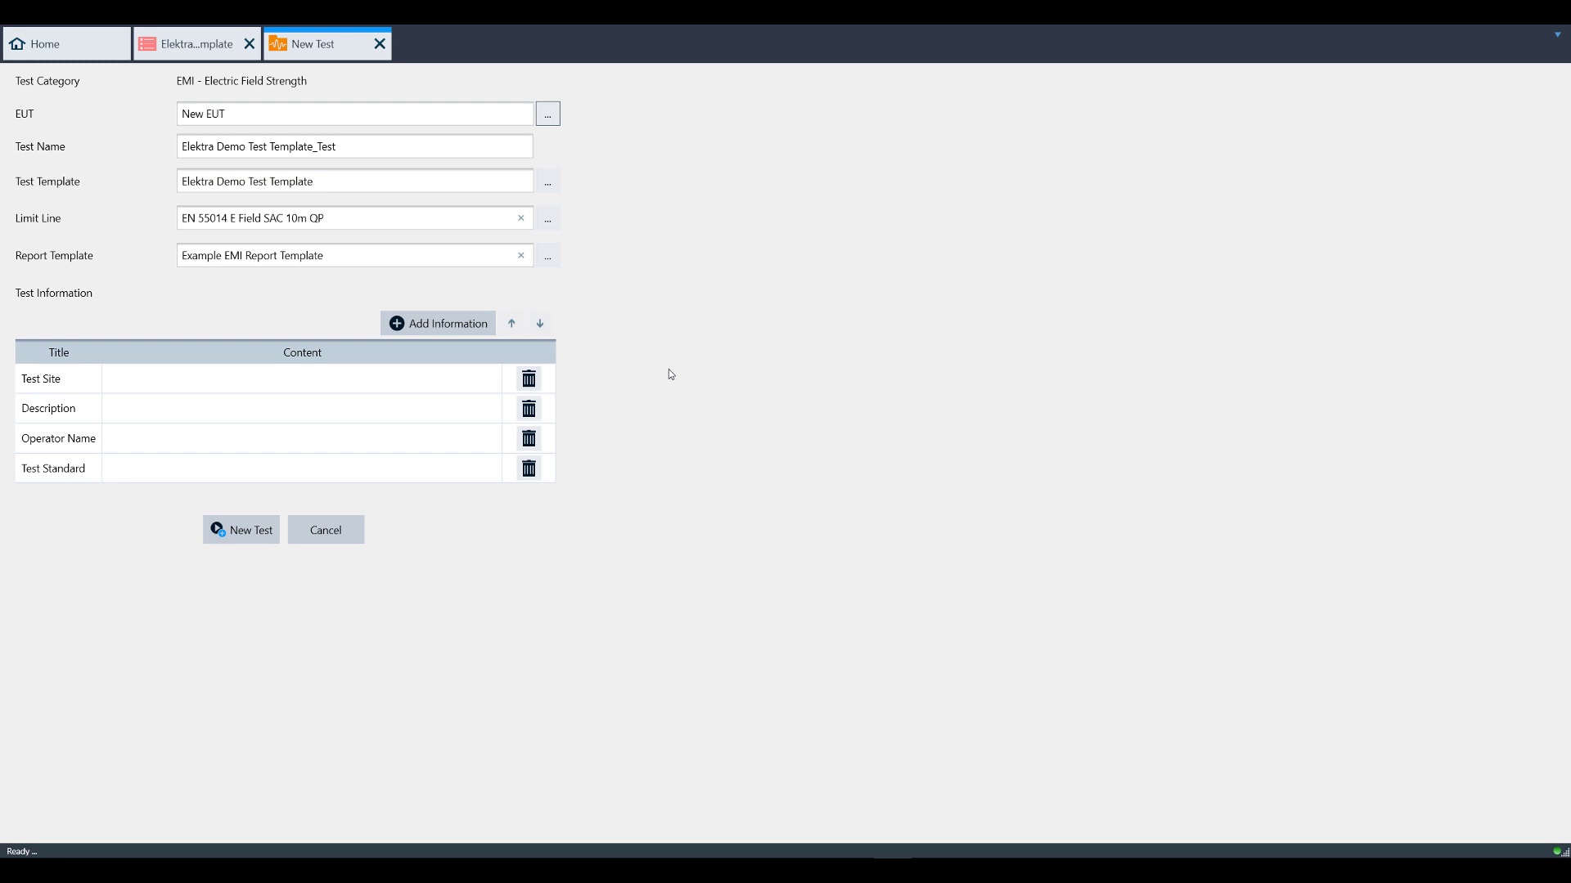
{"action": "left_click", "coordinate": [245, 540]}
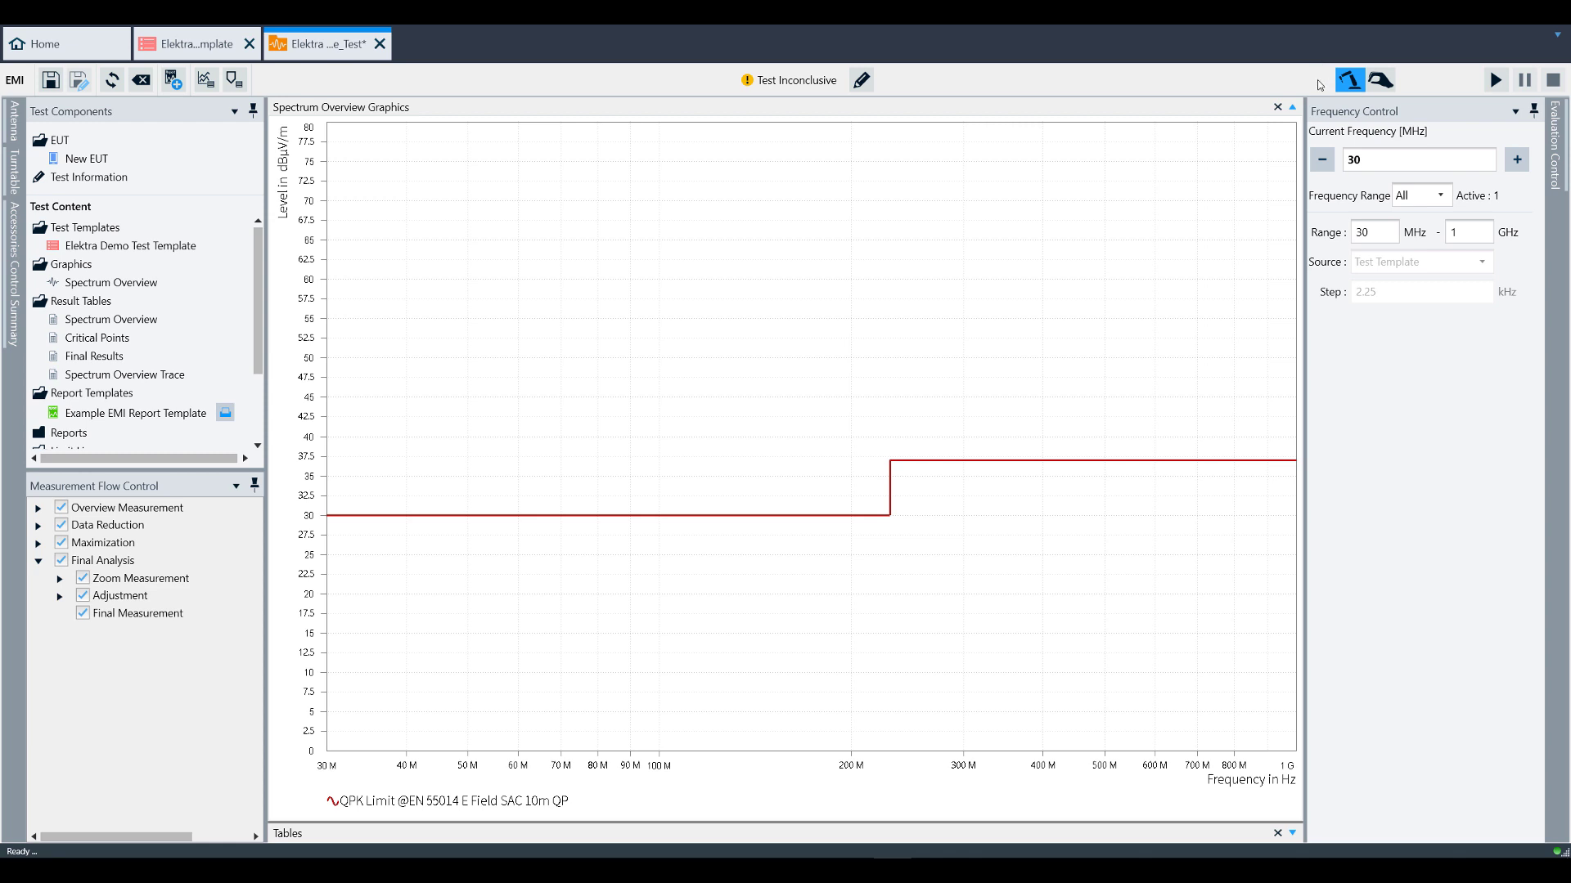
Switch to manual measurement and back to automated measurement, collapsing the final results table again.
{"action": "left_click", "coordinate": [1370, 82]}
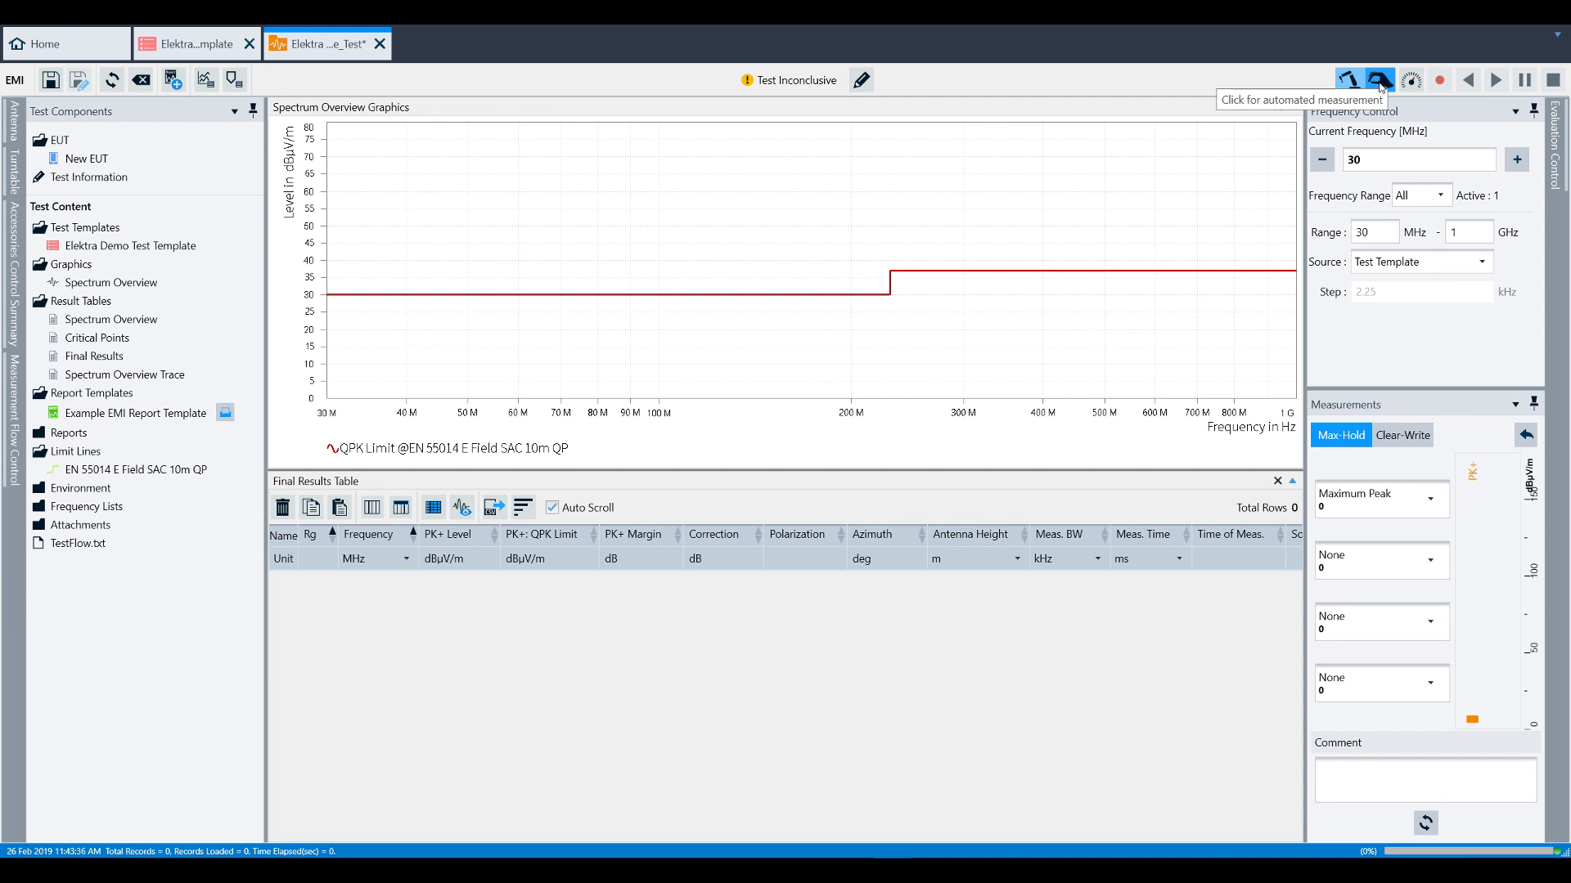
{"action": "left_click", "coordinate": [1380, 80]}
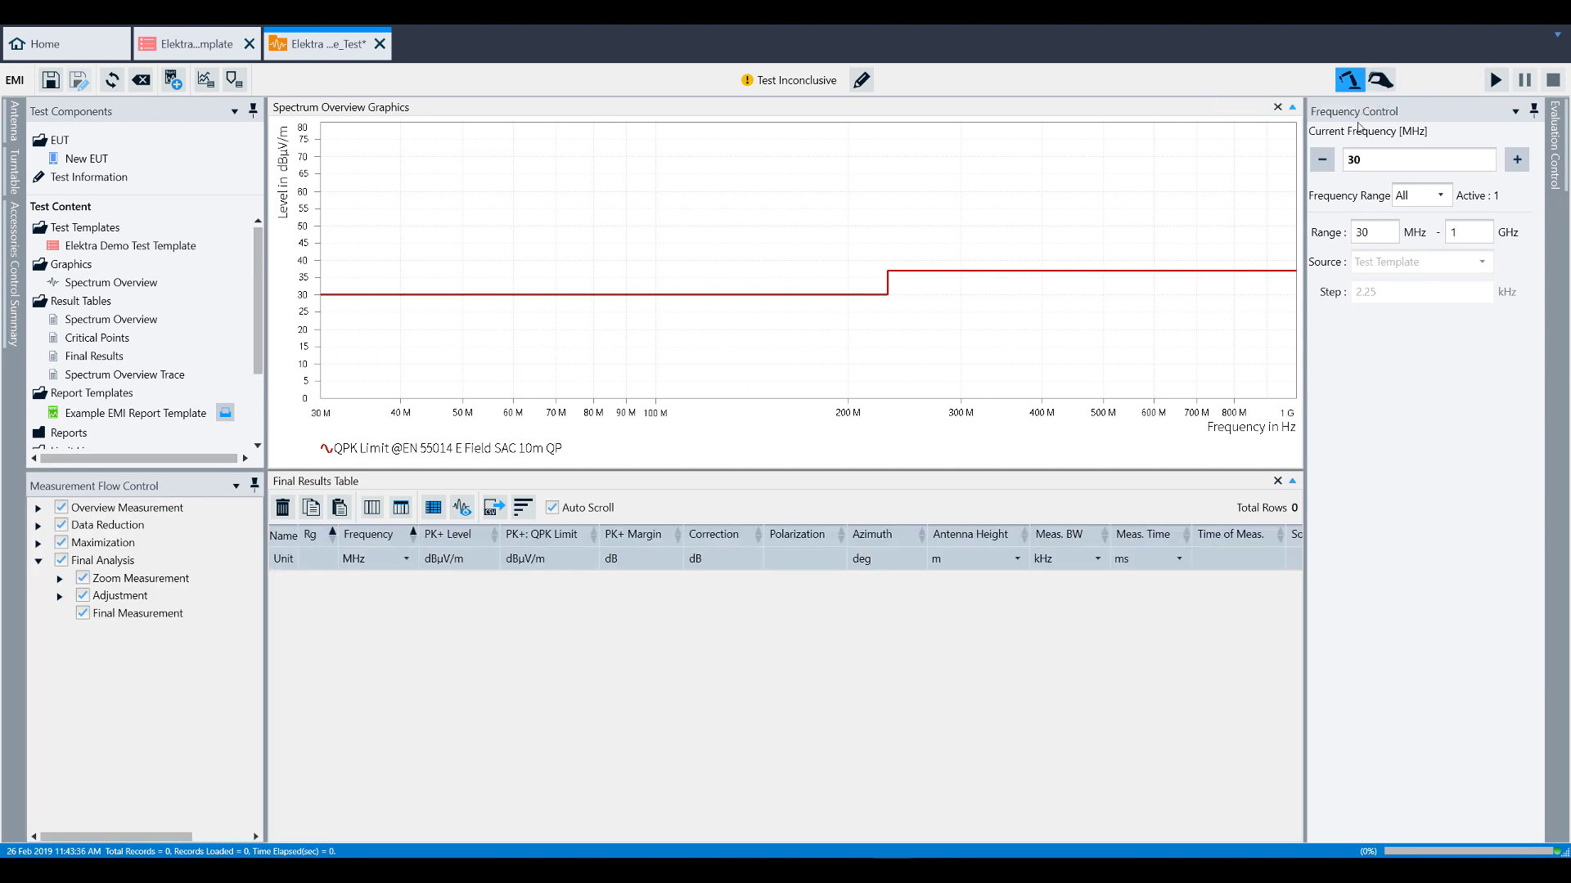
{"action": "left_click", "coordinate": [1296, 491]}
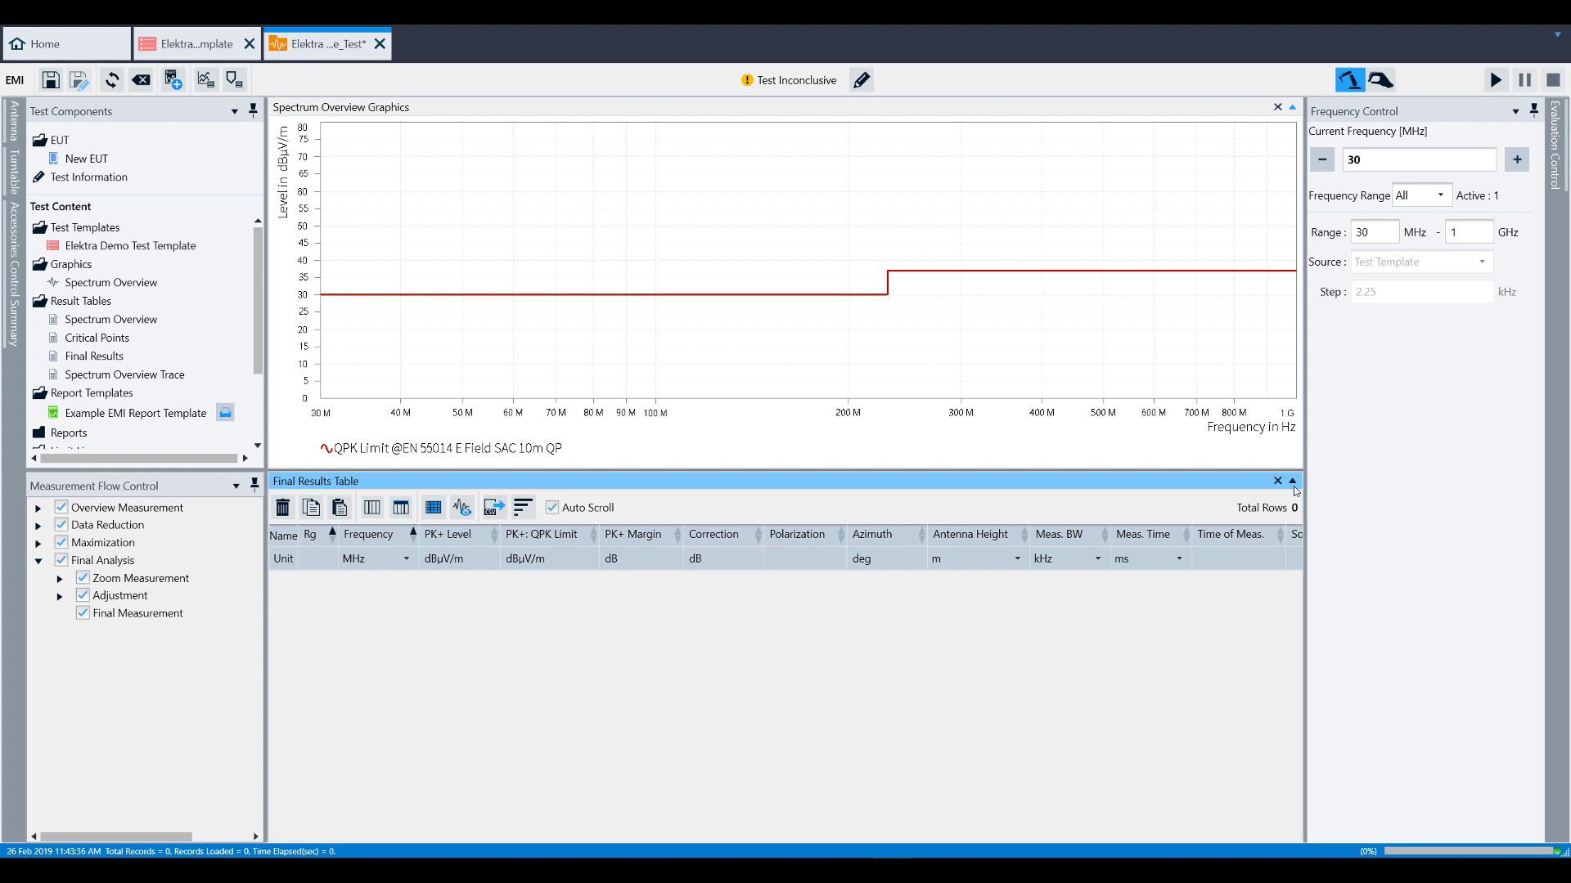
{"action": "left_click", "coordinate": [1293, 484]}
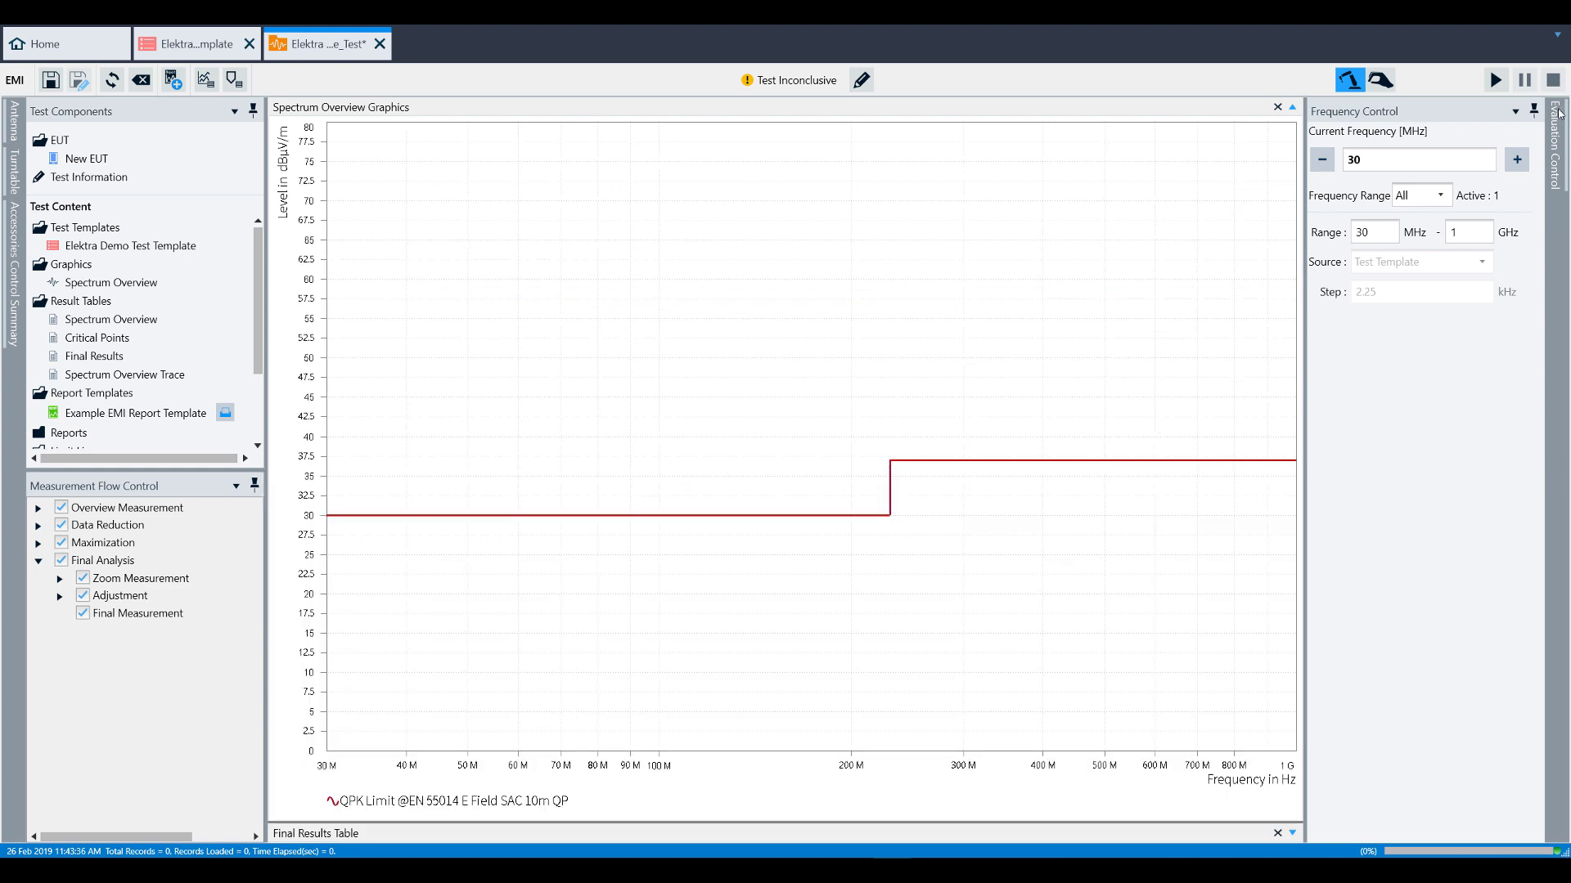
Start the automated measurement with simulated devices, accepting the change of the active EUT.
{"action": "left_click", "coordinate": [1494, 80]}
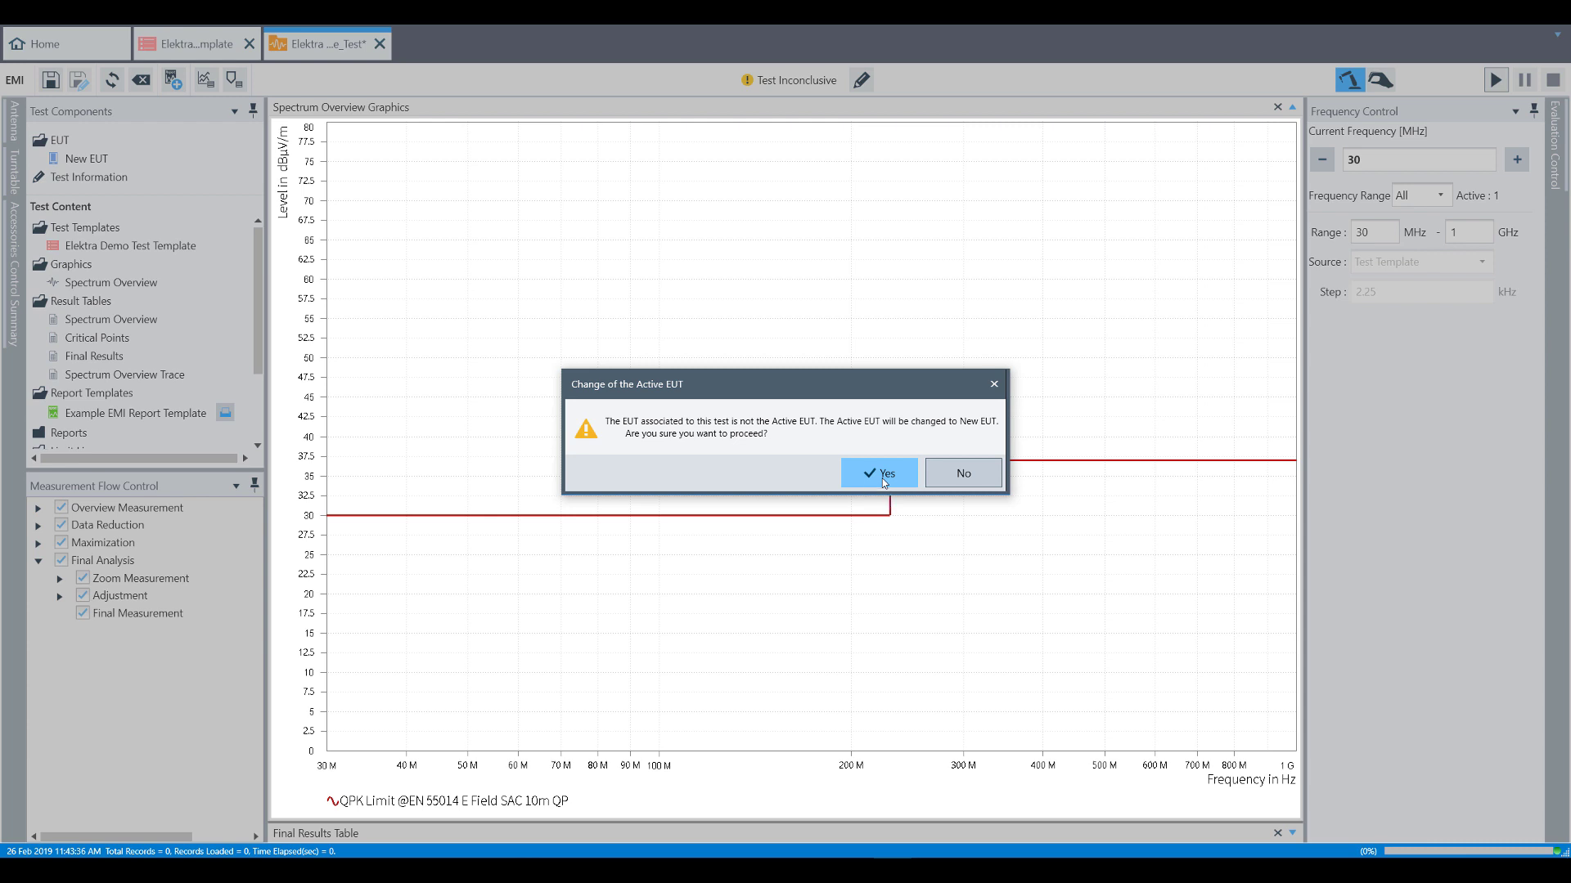
{"action": "left_click", "coordinate": [884, 482]}
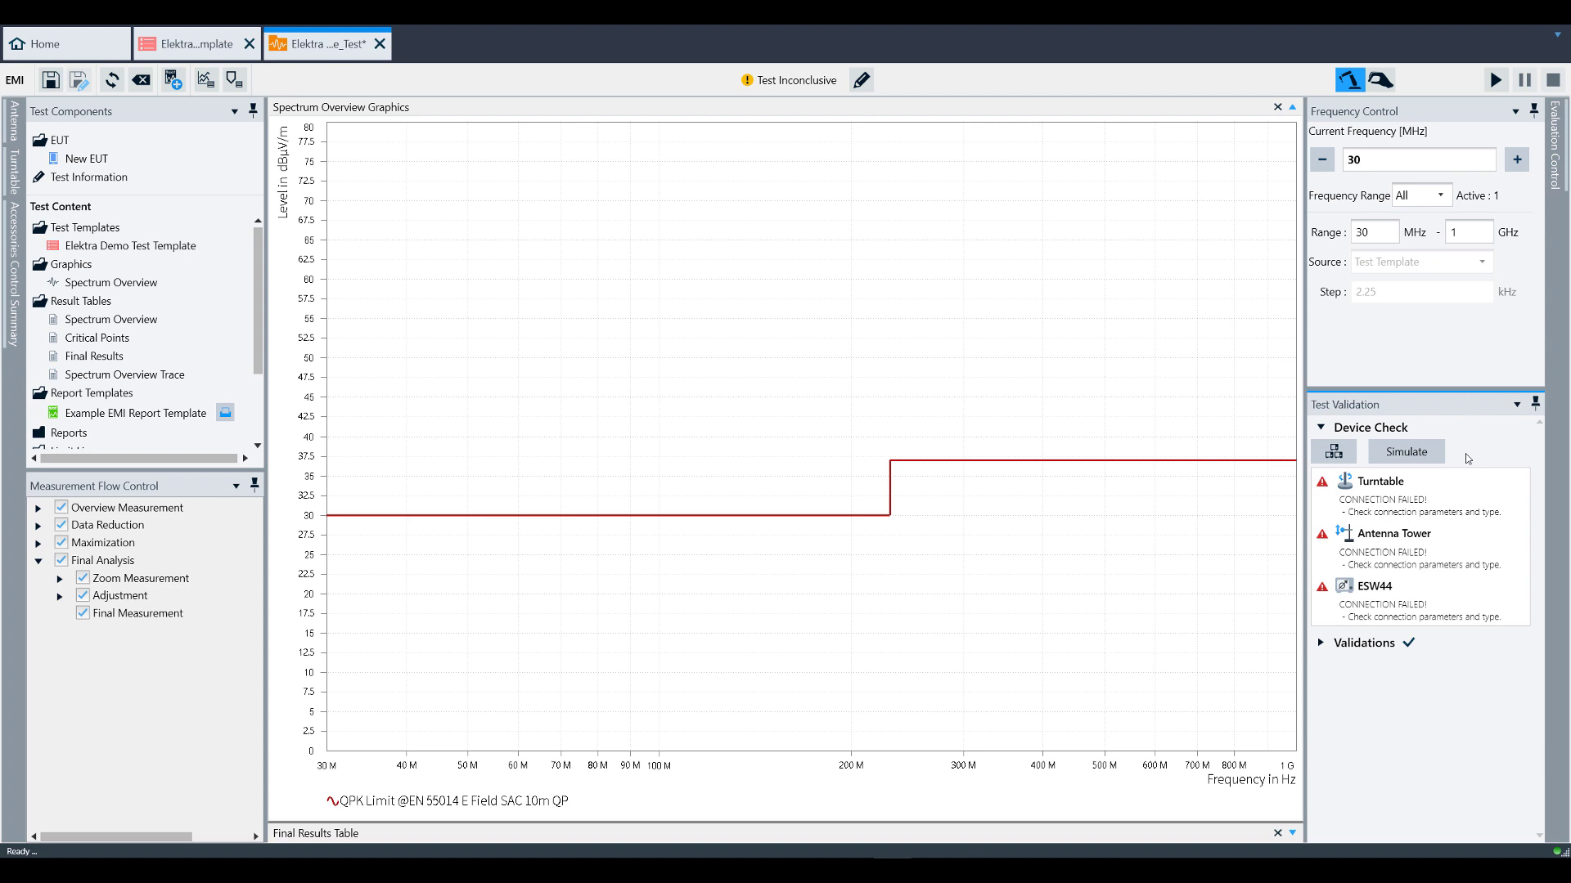
{"action": "left_click", "coordinate": [1404, 453]}
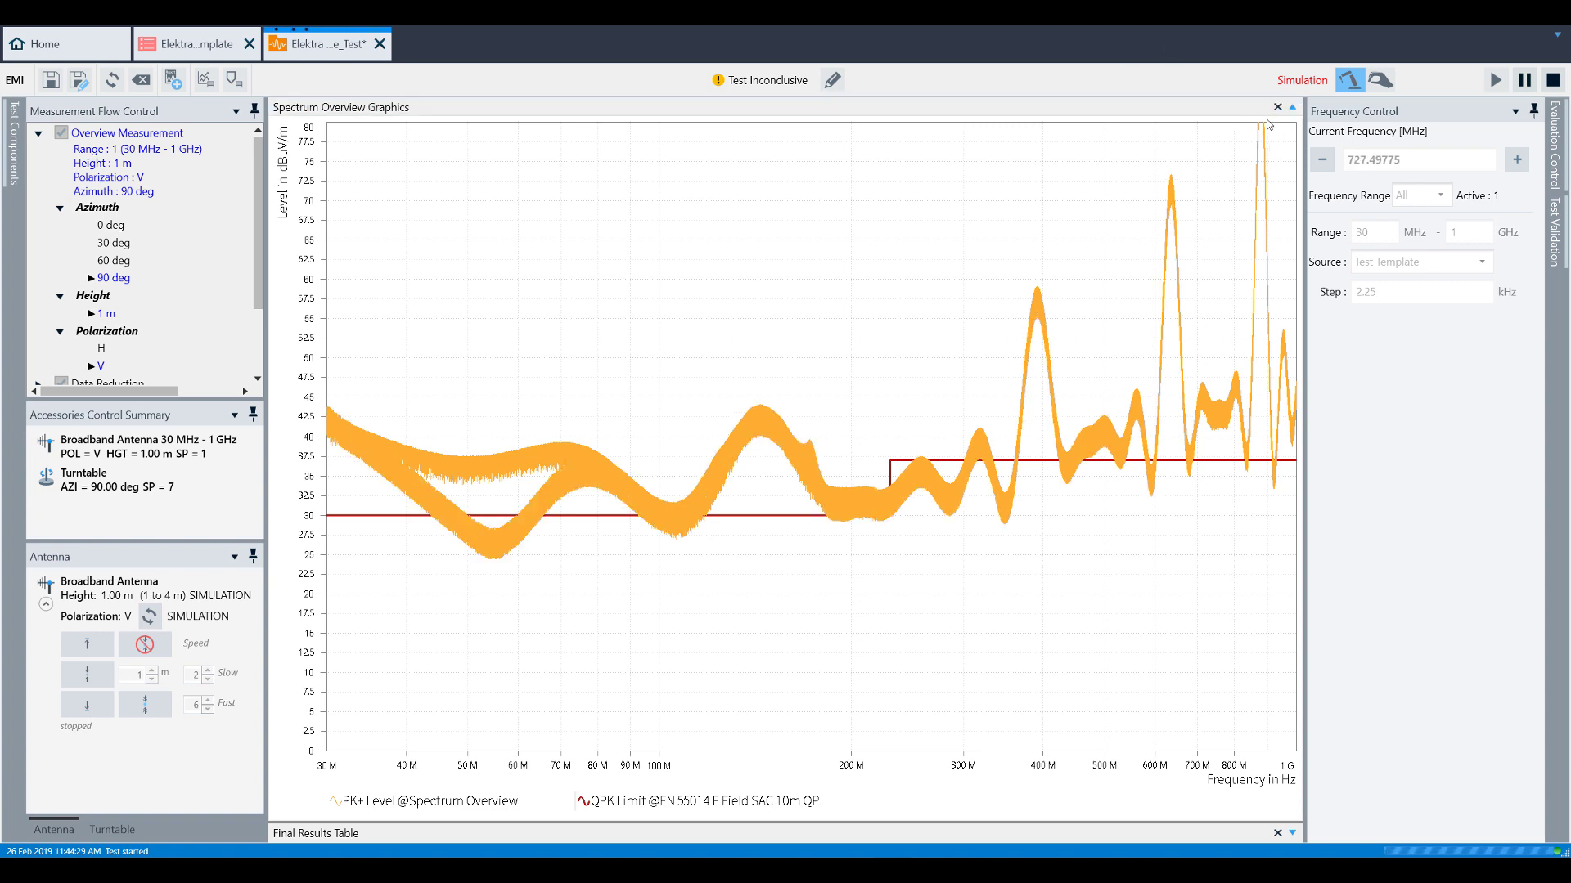
Auto-scale the level axis of the spectrum overview graph and expand Data Reduction in the measurement flow control.
{"action": "right_click", "coordinate": [309, 678]}
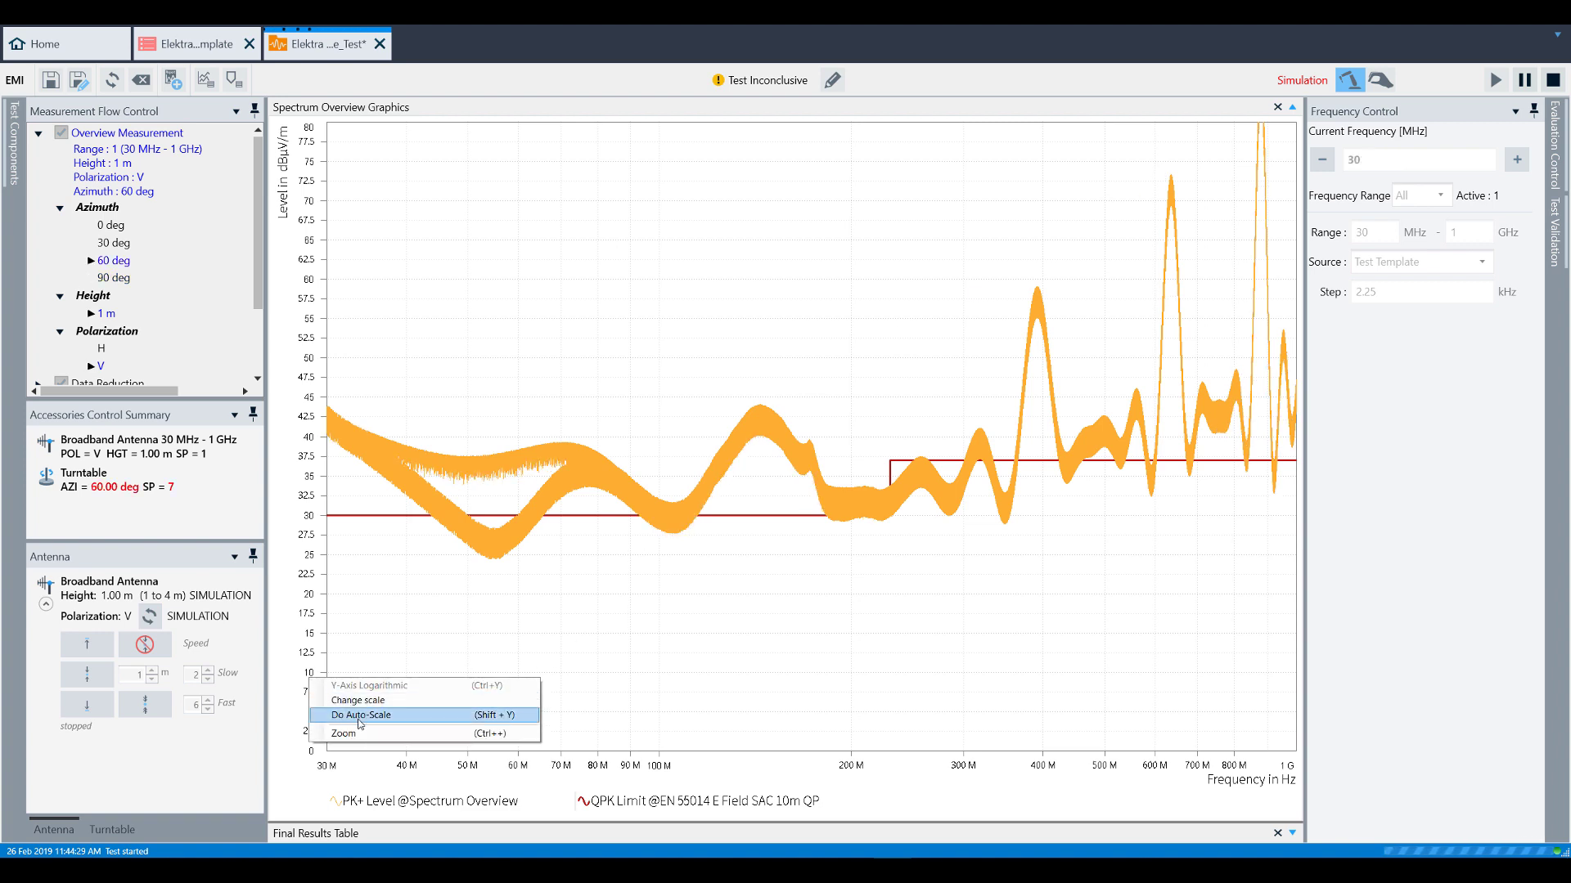
{"action": "left_click", "coordinate": [360, 715]}
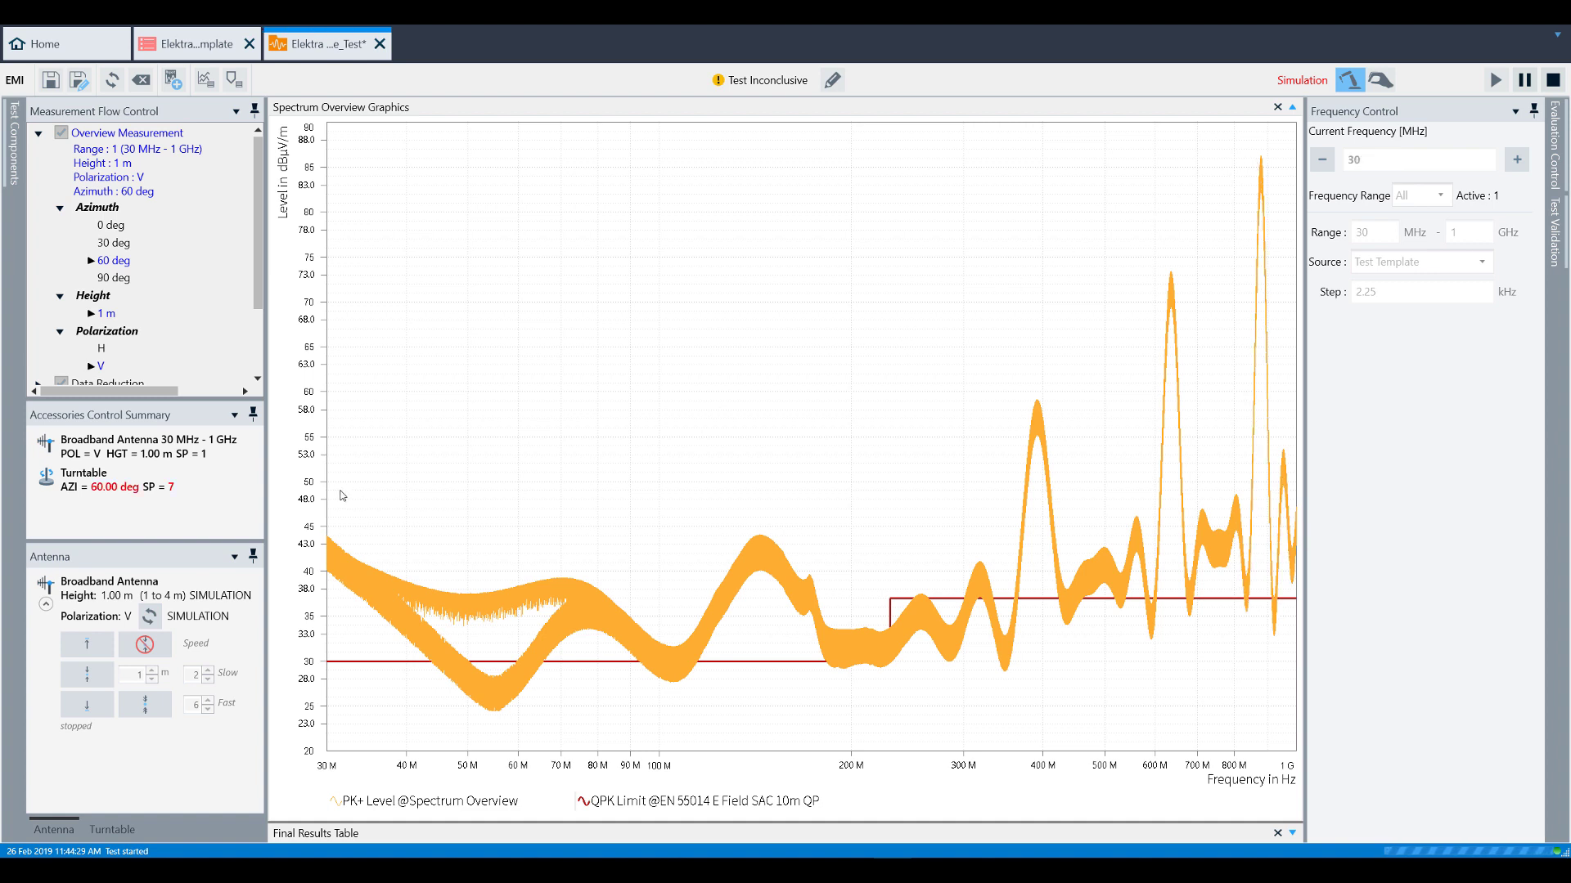
{"action": "left_click", "coordinate": [257, 379]}
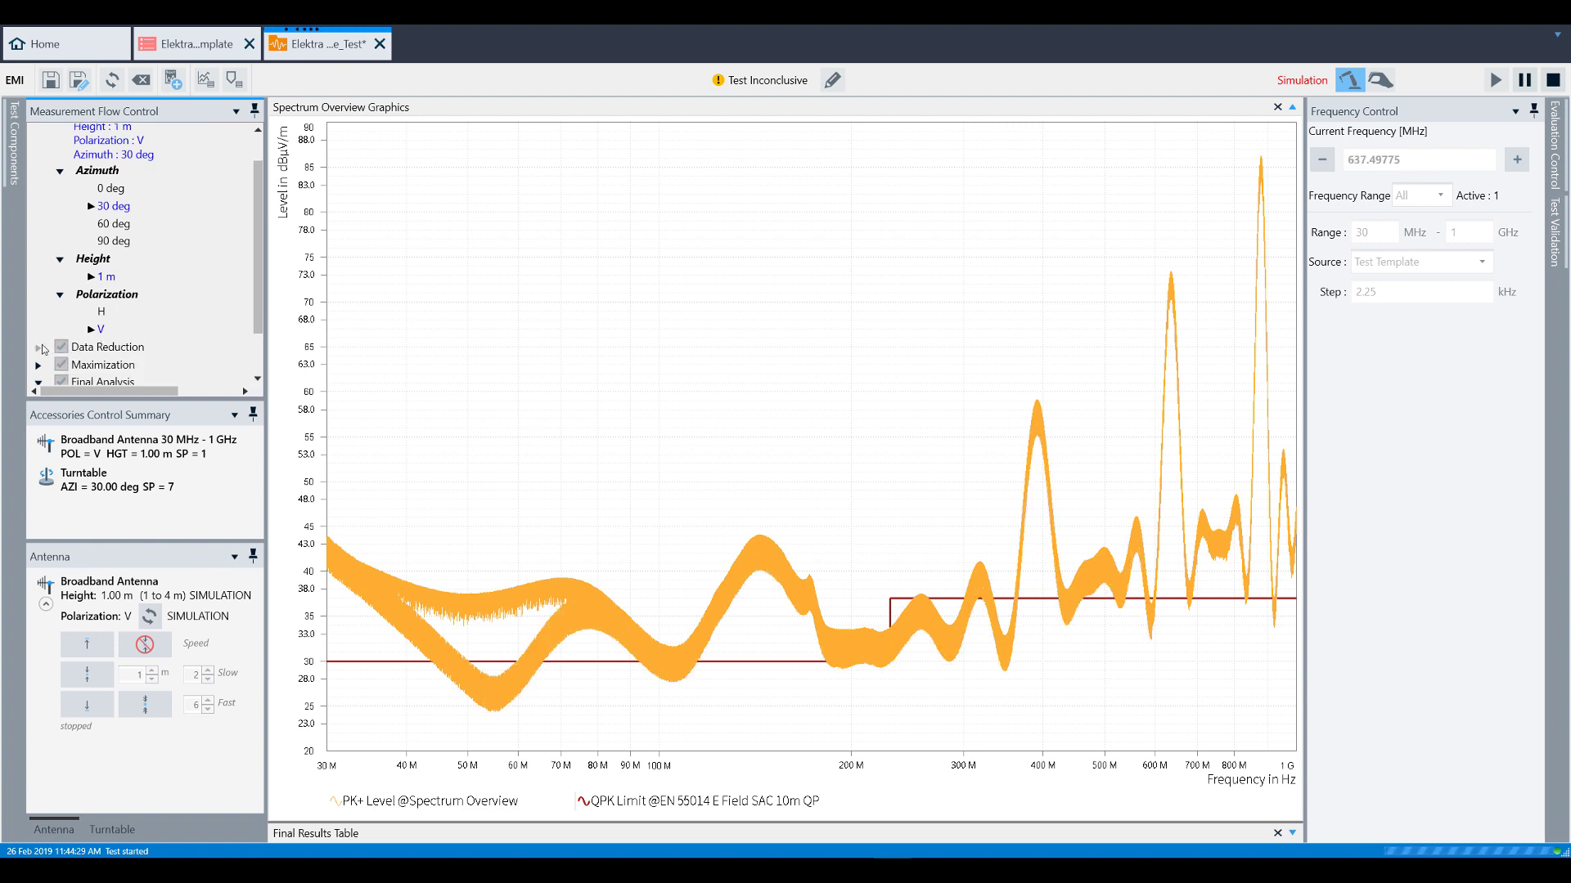
{"action": "double_click", "coordinate": [62, 354]}
{"action": "scroll", "coordinate": [170, 282], "scroll_direction": "down", "scroll_amount": 1}
{"action": "scroll", "coordinate": [170, 281], "scroll_direction": "down", "scroll_amount": 2}
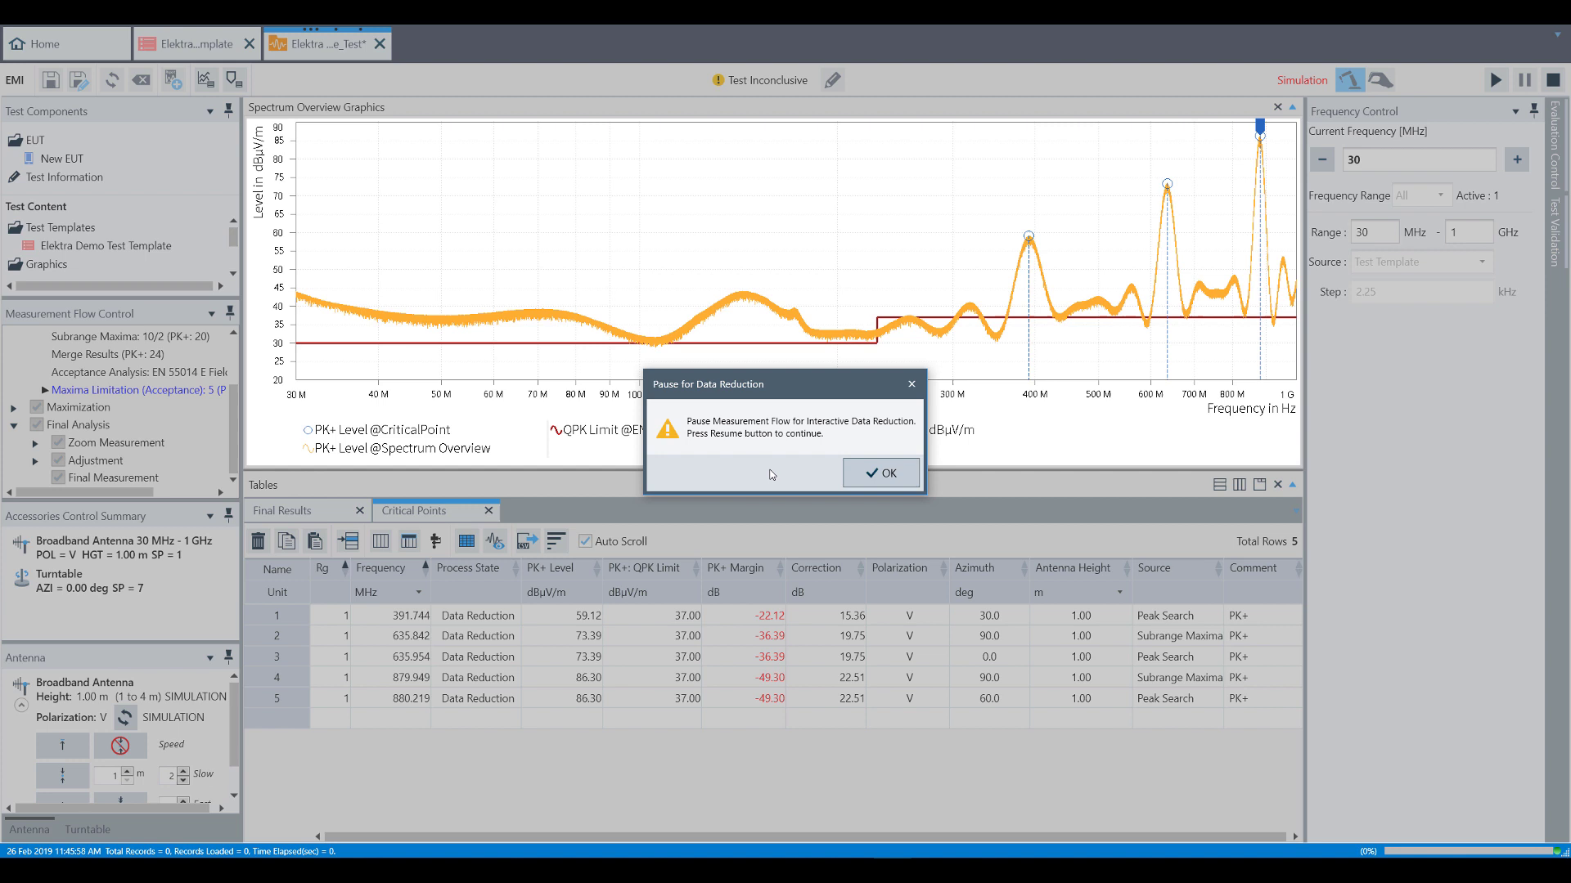
Acknowledge the data reduction pause, then add the trace point at 105.17 MHz to the critical points and delete its row again.
{"action": "left_click", "coordinate": [881, 473]}
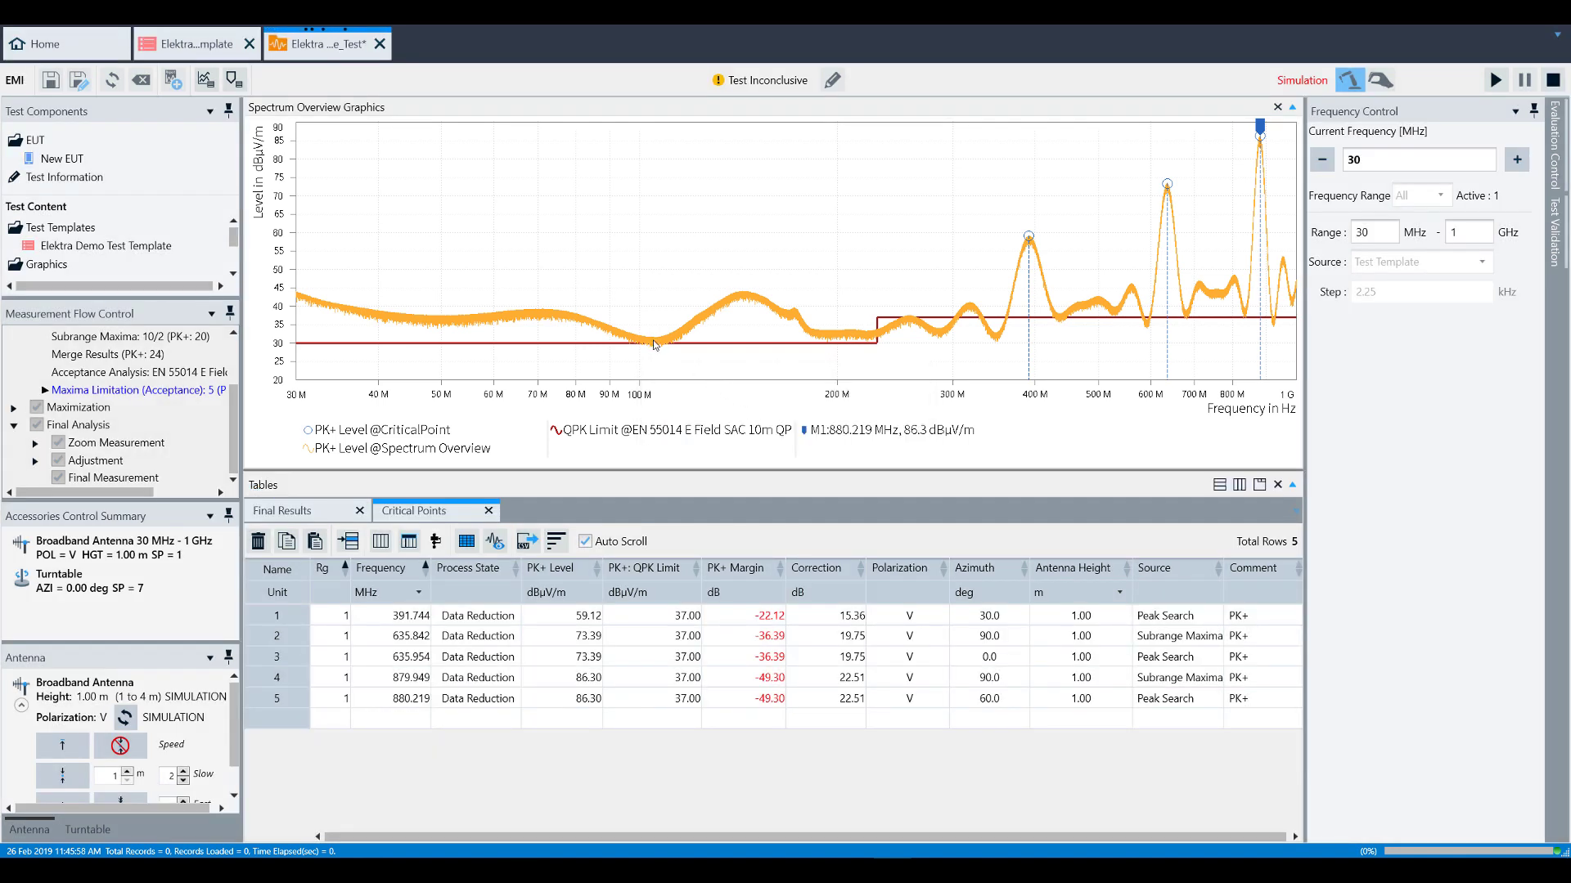
{"action": "mouse_move", "coordinate": [655, 343]}
{"action": "left_click_drag", "start_coordinate": [648, 550], "coordinate": [573, 728]}
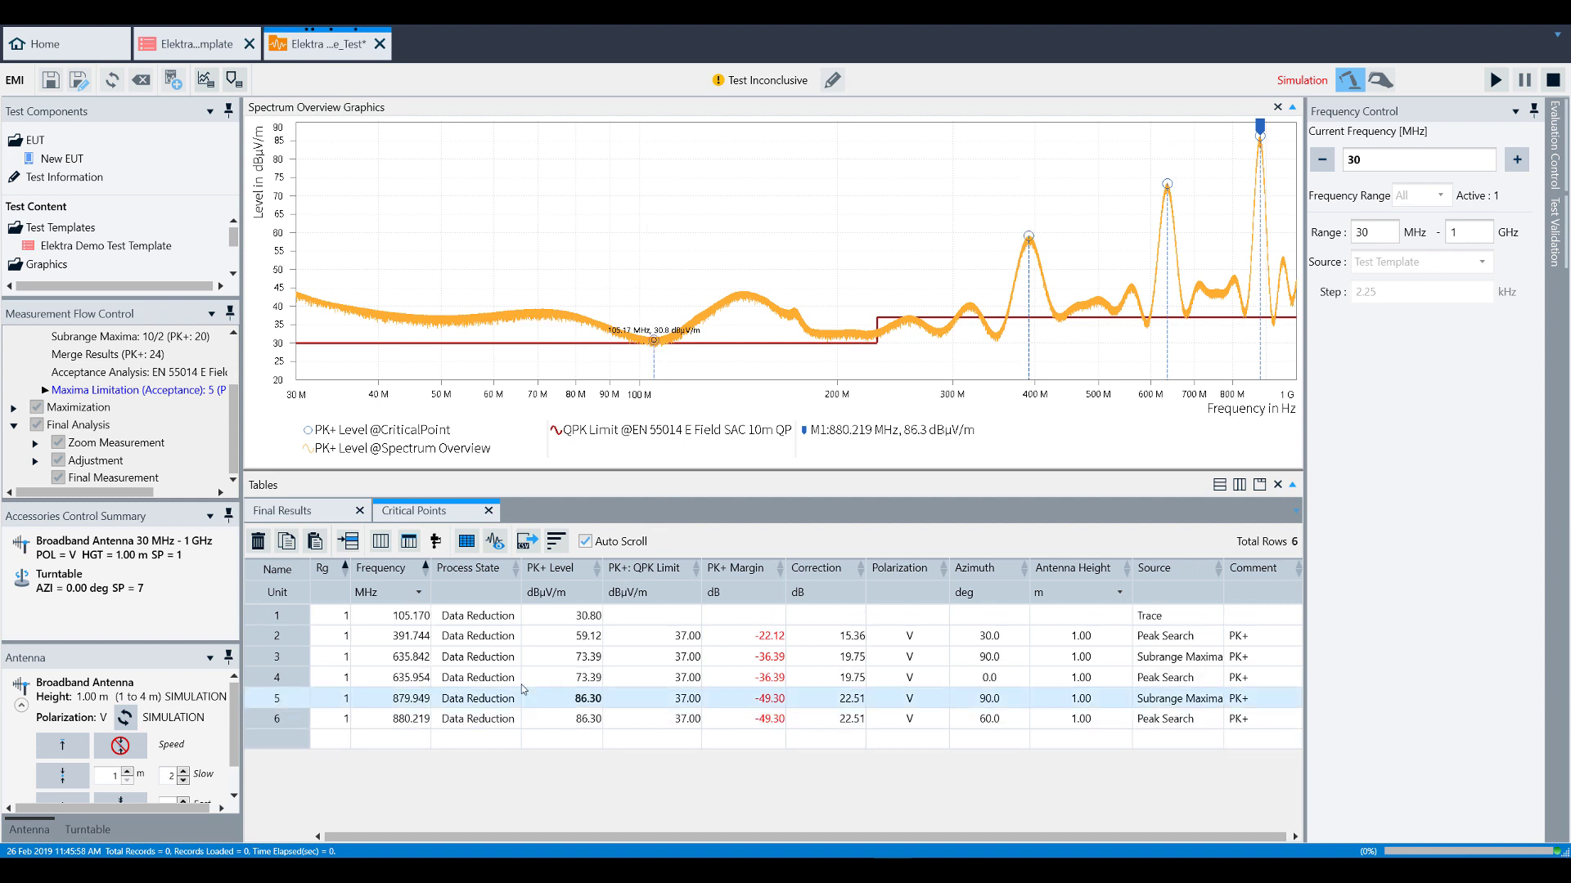
{"action": "left_click", "coordinate": [299, 618]}
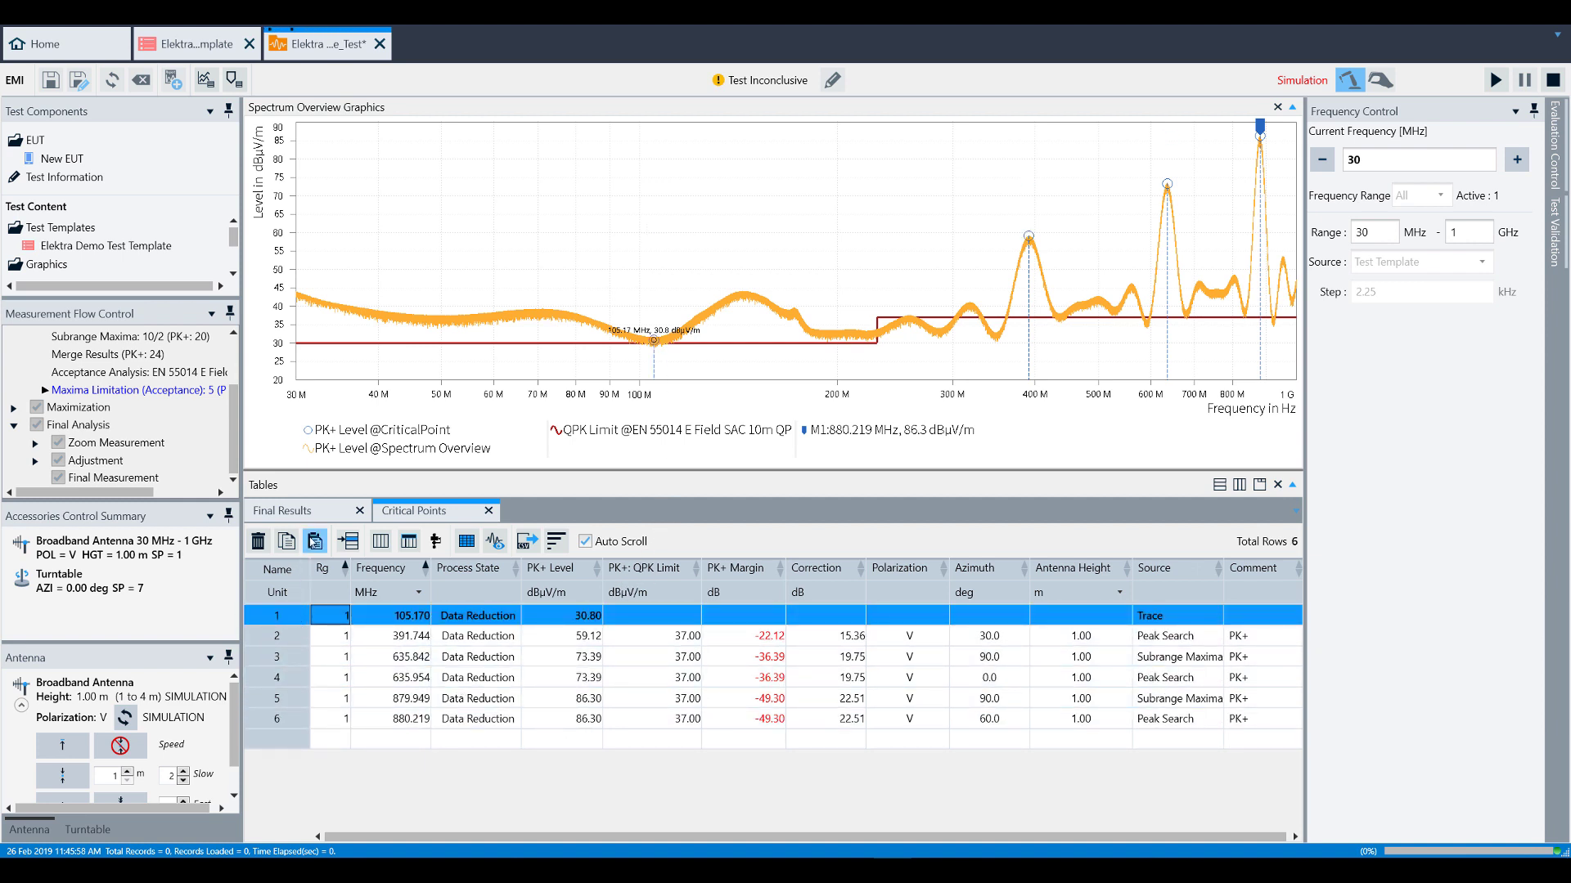
{"action": "left_click", "coordinate": [257, 543]}
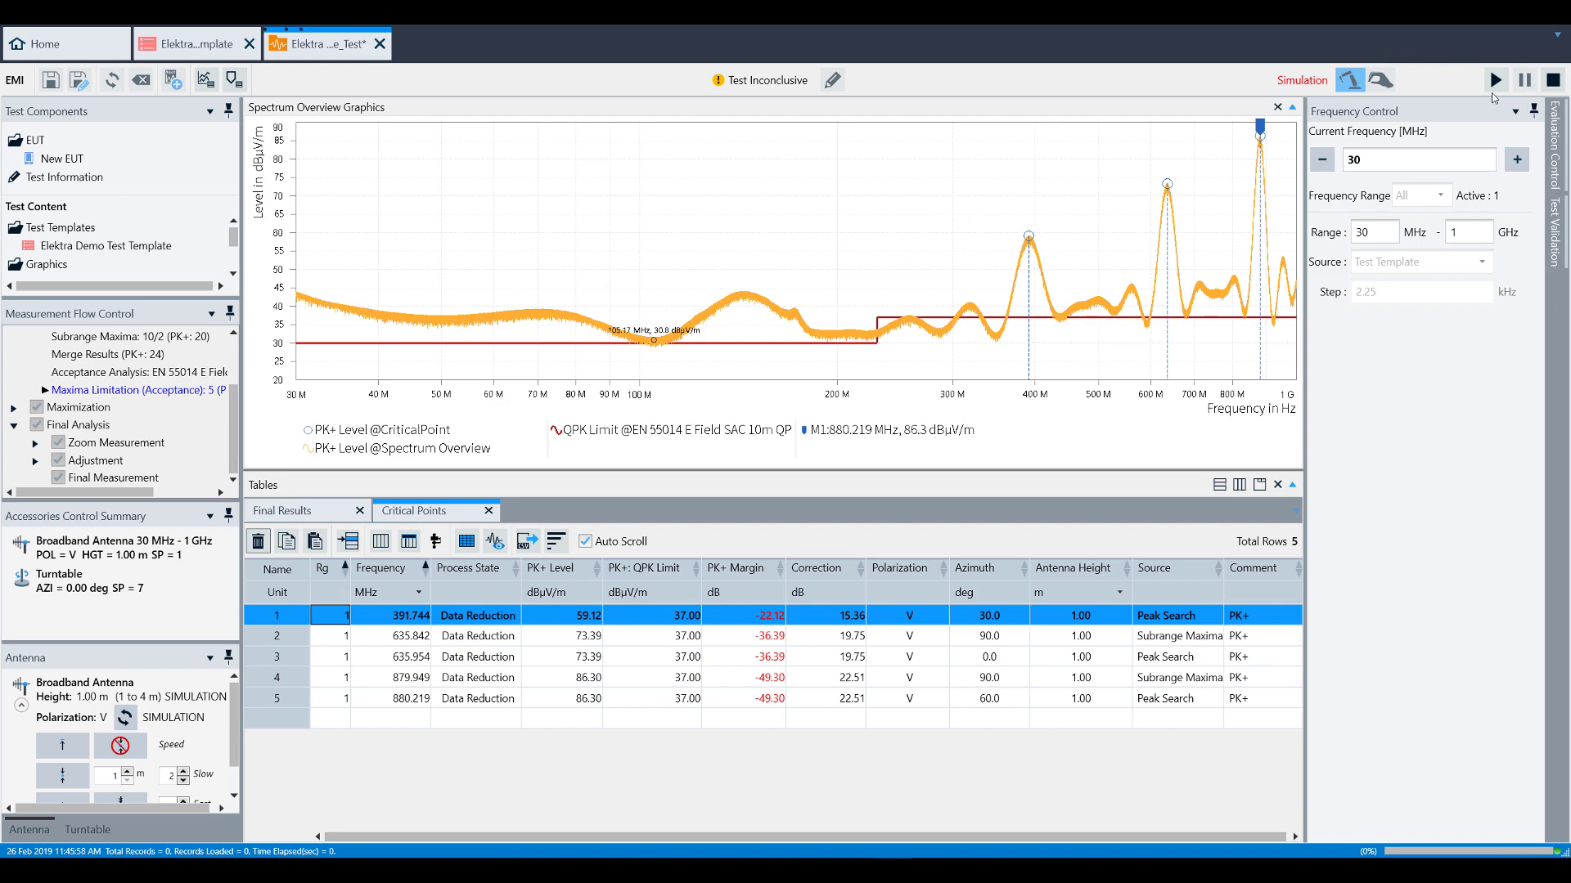
Resume the measurement to run up to the pause before the final measurement, and check the critical points table.
{"action": "left_click", "coordinate": [1498, 85]}
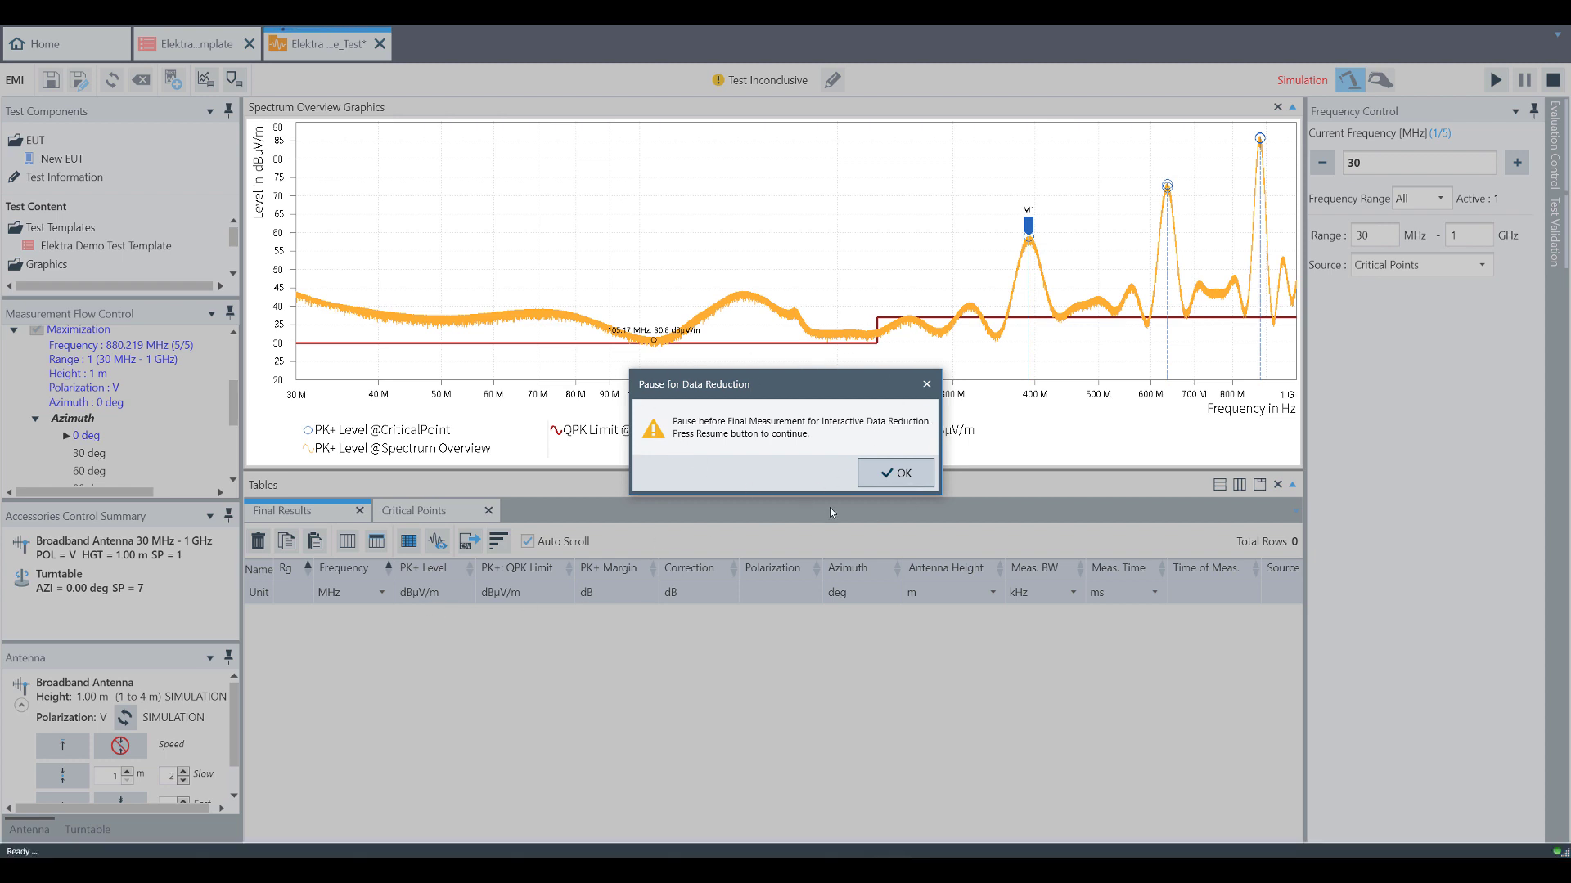
{"action": "left_click", "coordinate": [905, 480]}
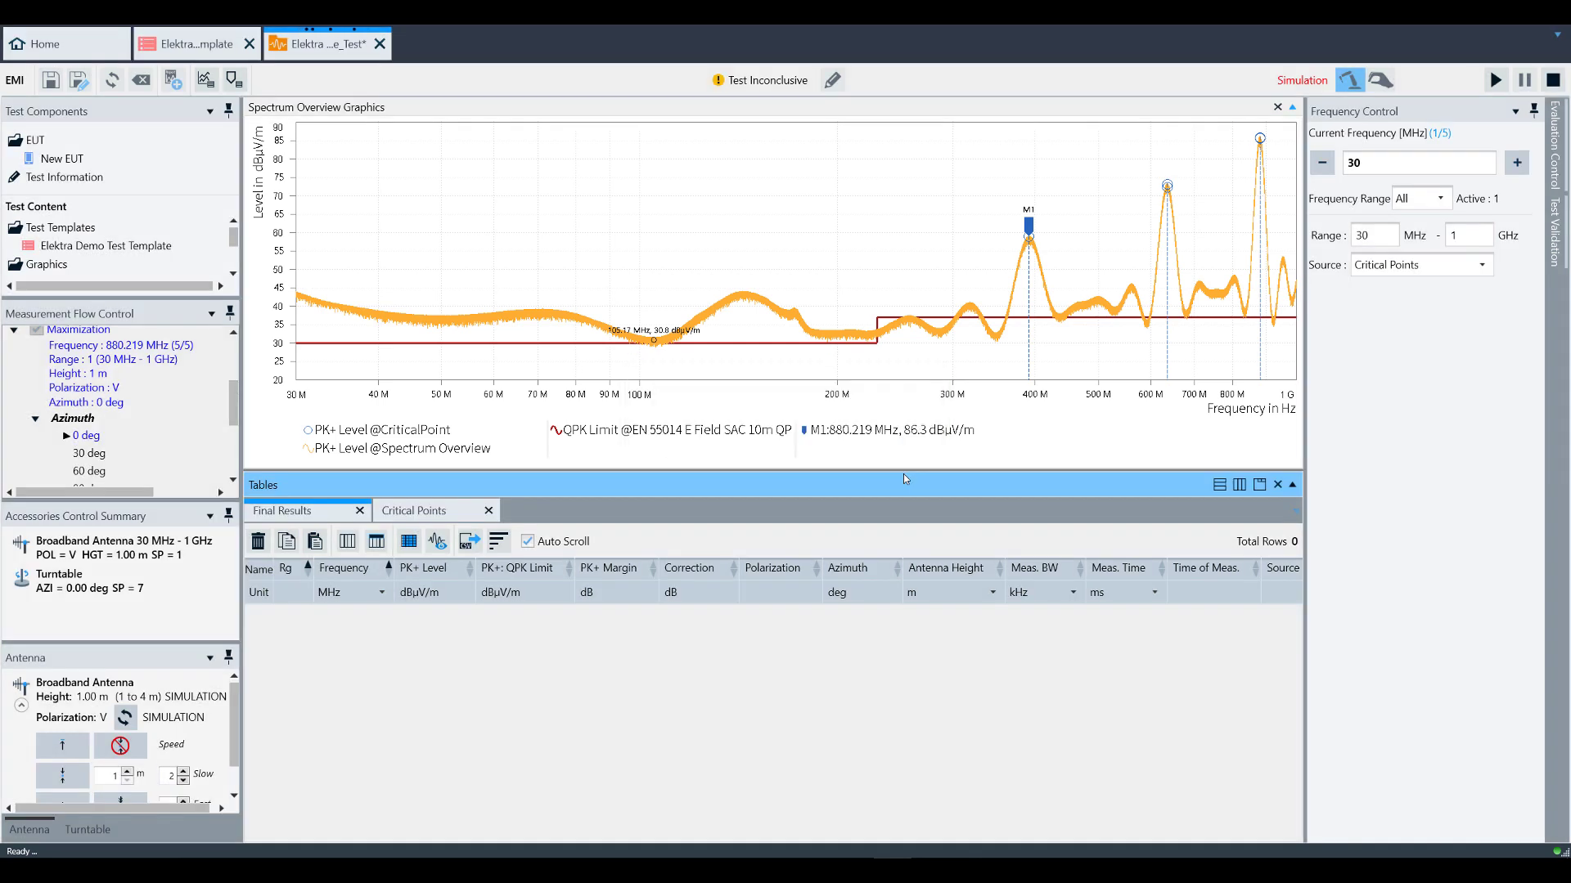
{"action": "left_click", "coordinate": [430, 512]}
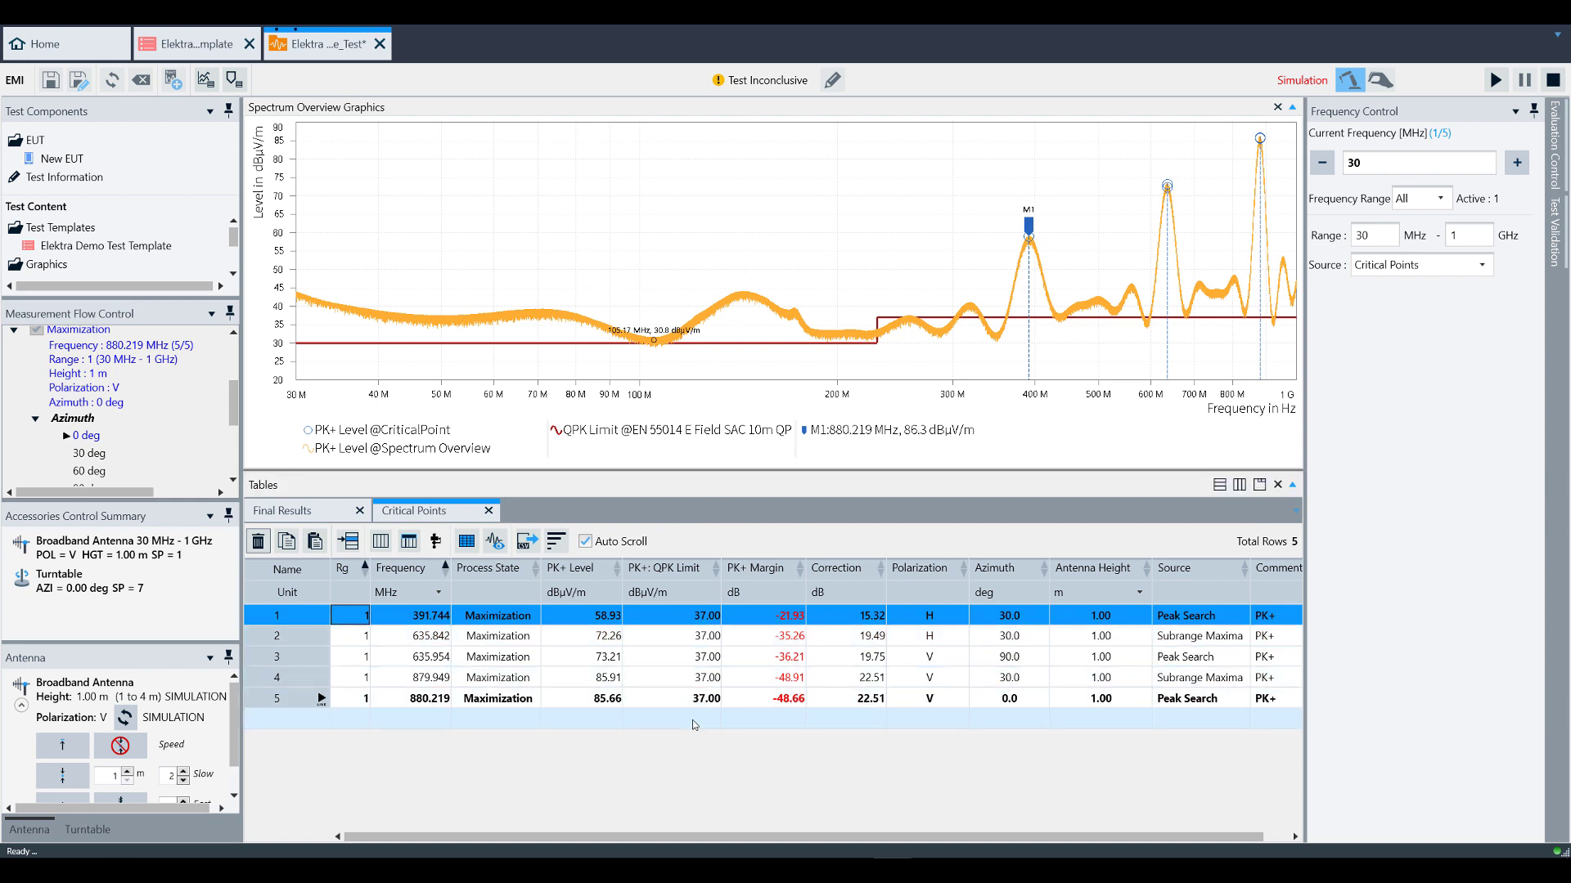
{"action": "left_click", "coordinate": [342, 509]}
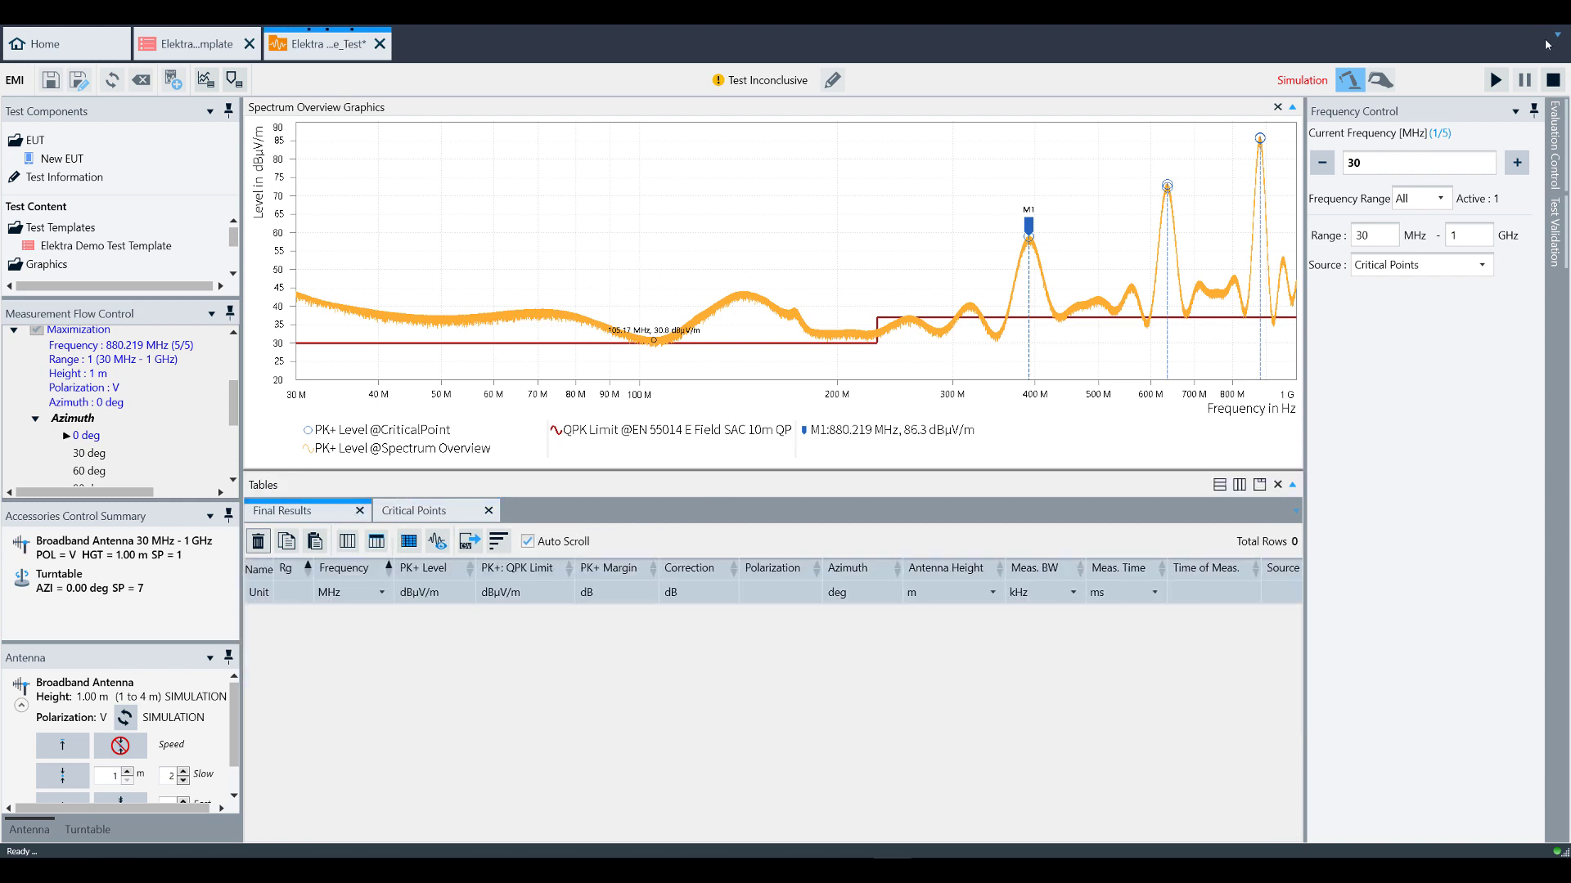
Resume the test to run the final measurement, and view the verdict options without selecting one.
{"action": "left_click", "coordinate": [1495, 81]}
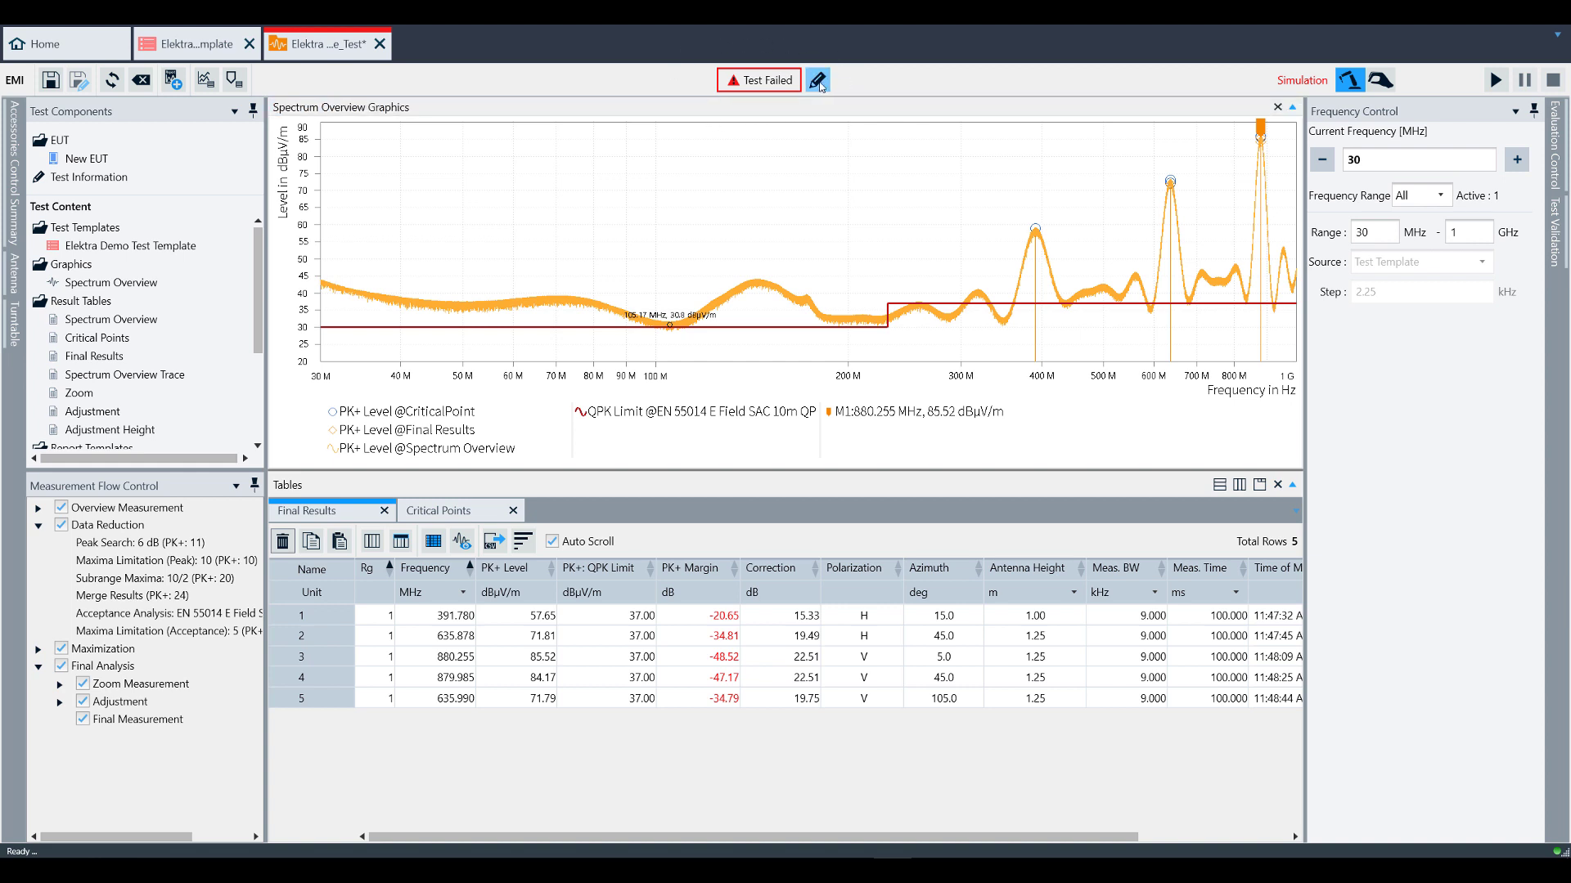
{"action": "left_click", "coordinate": [817, 80]}
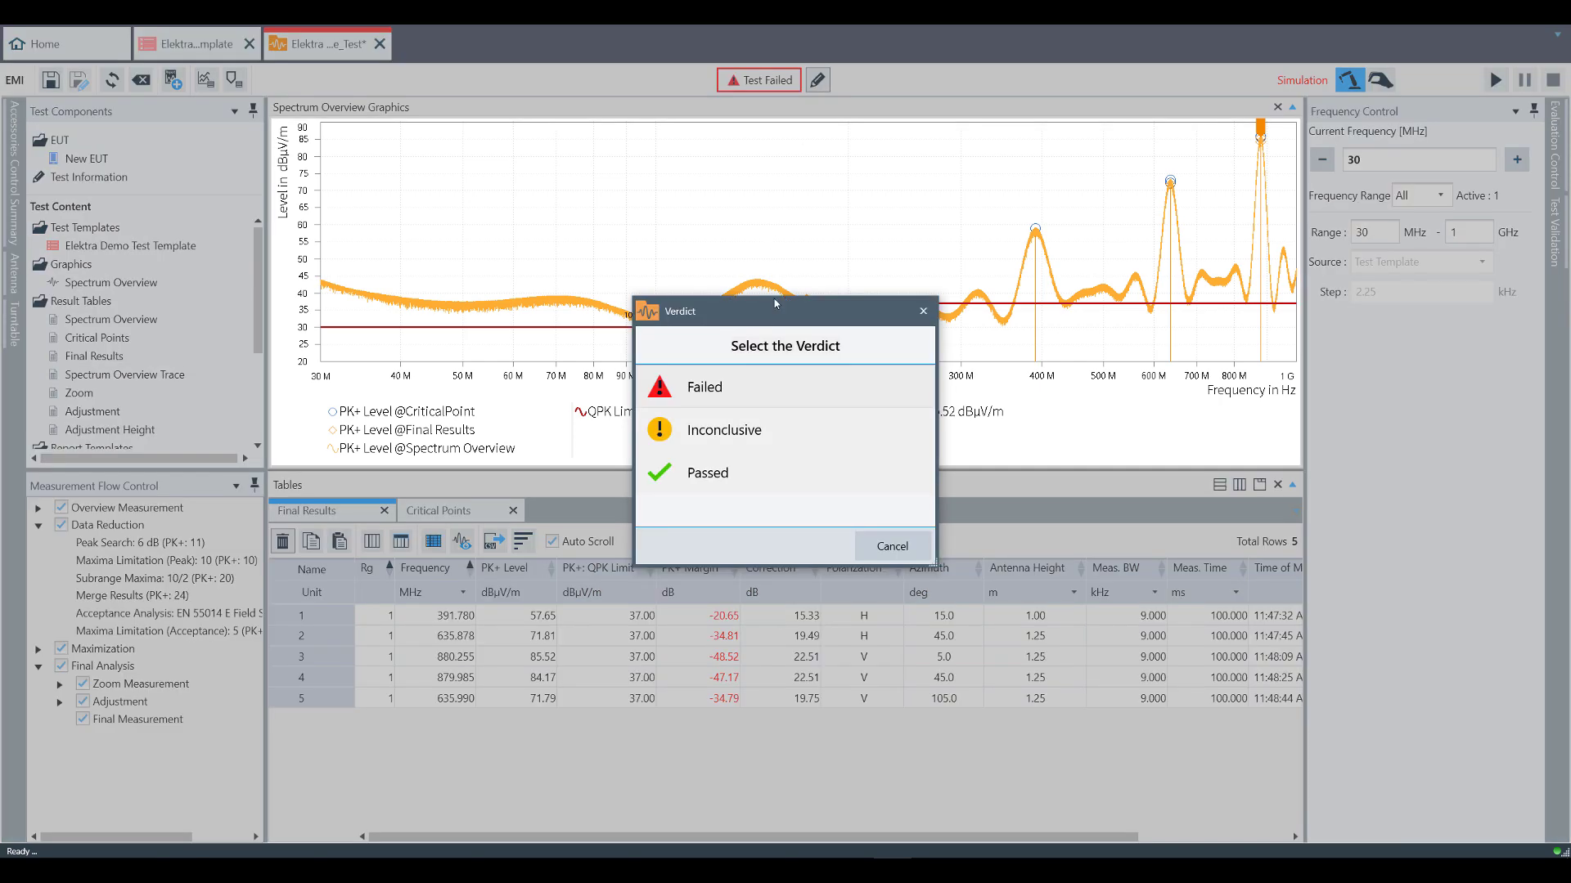
{"action": "left_click", "coordinate": [923, 314]}
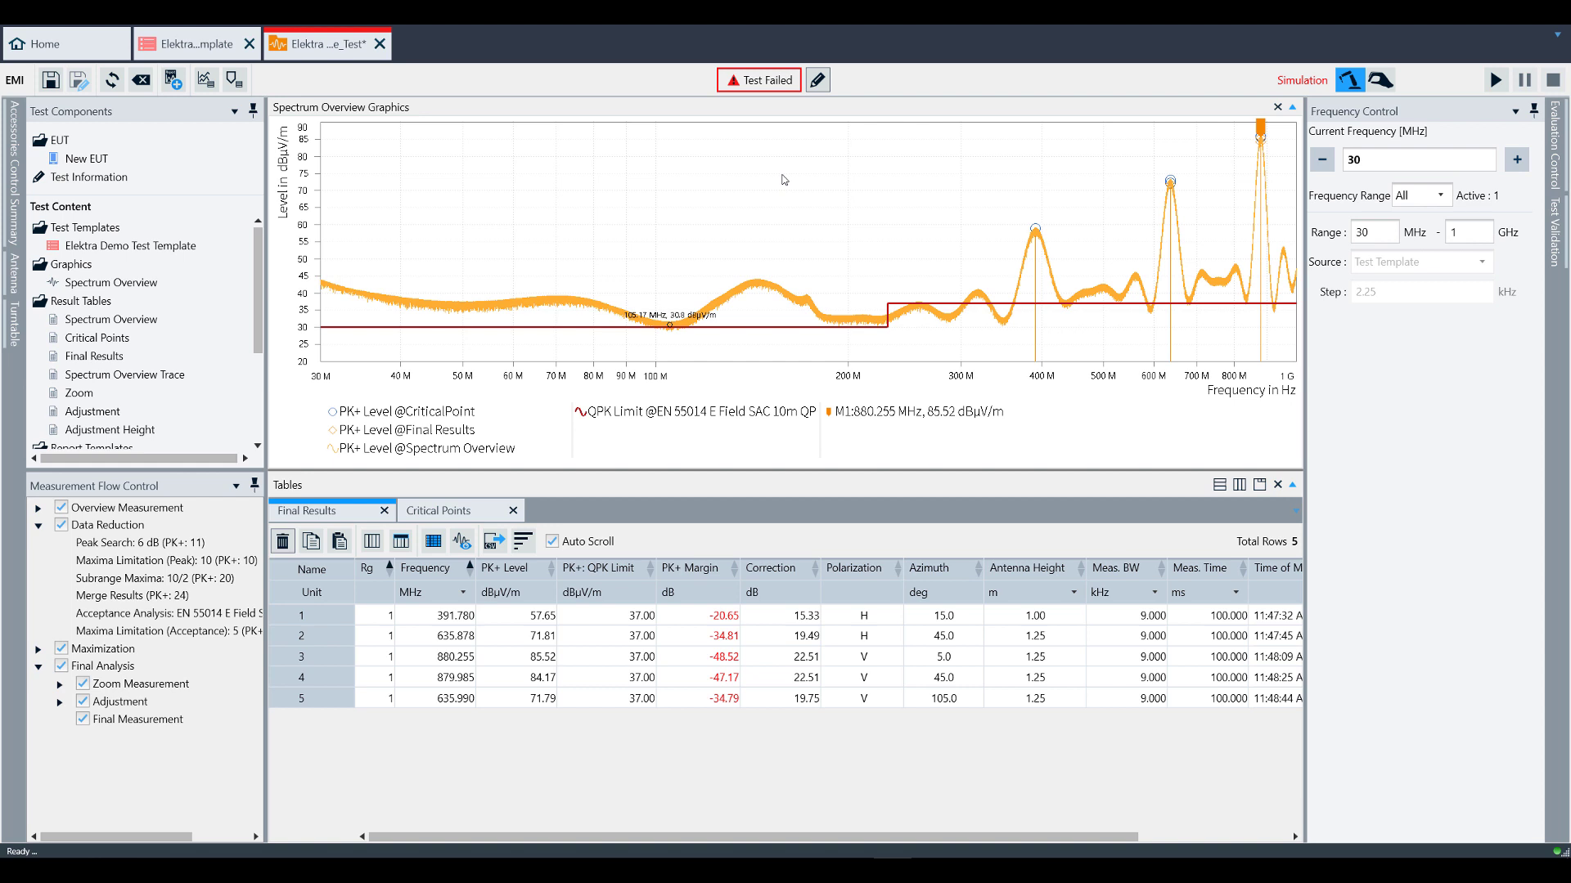